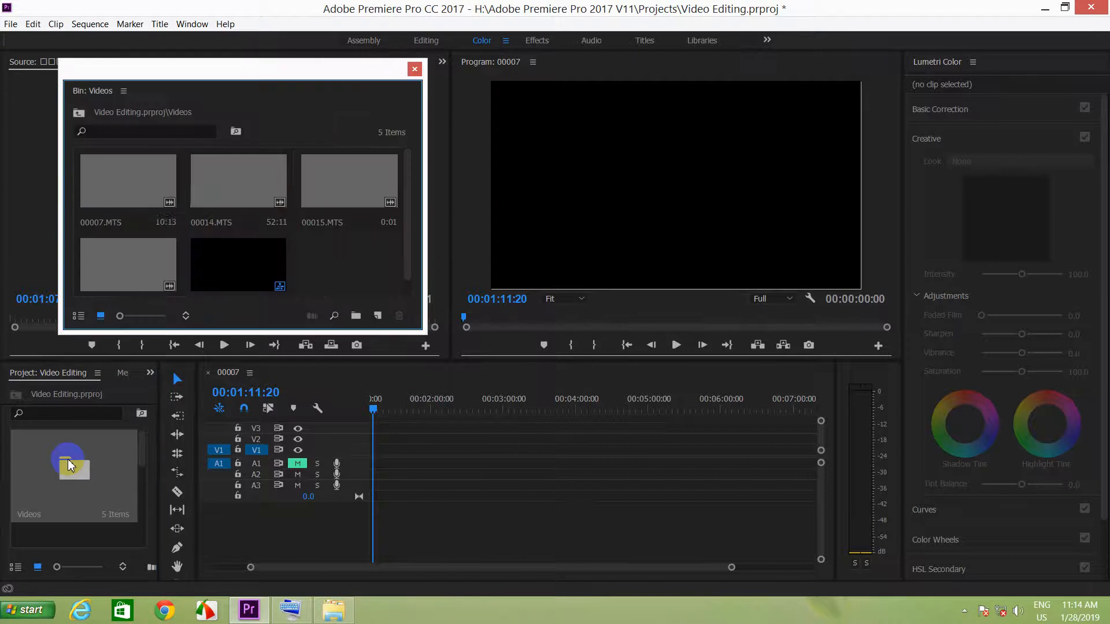
# Place clip 00007.MTS from the Videos bin at the start of track V1 and return the playhead to the sequence start.
pyautogui.click(127, 197)
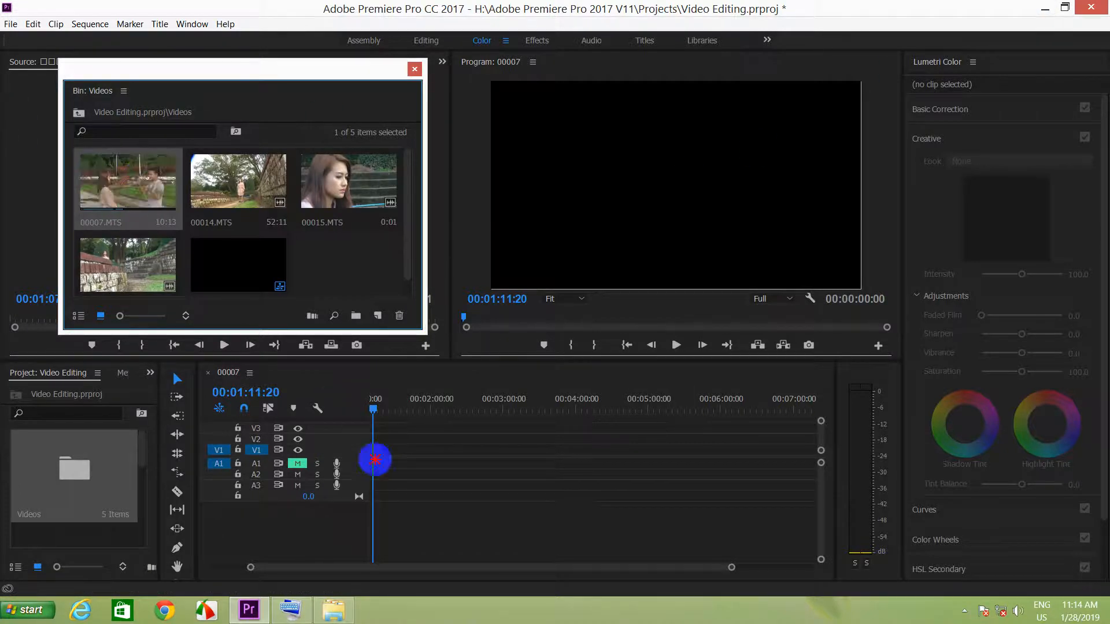
pyautogui.moveTo(214, 74); pyautogui.dragTo(761, 99)
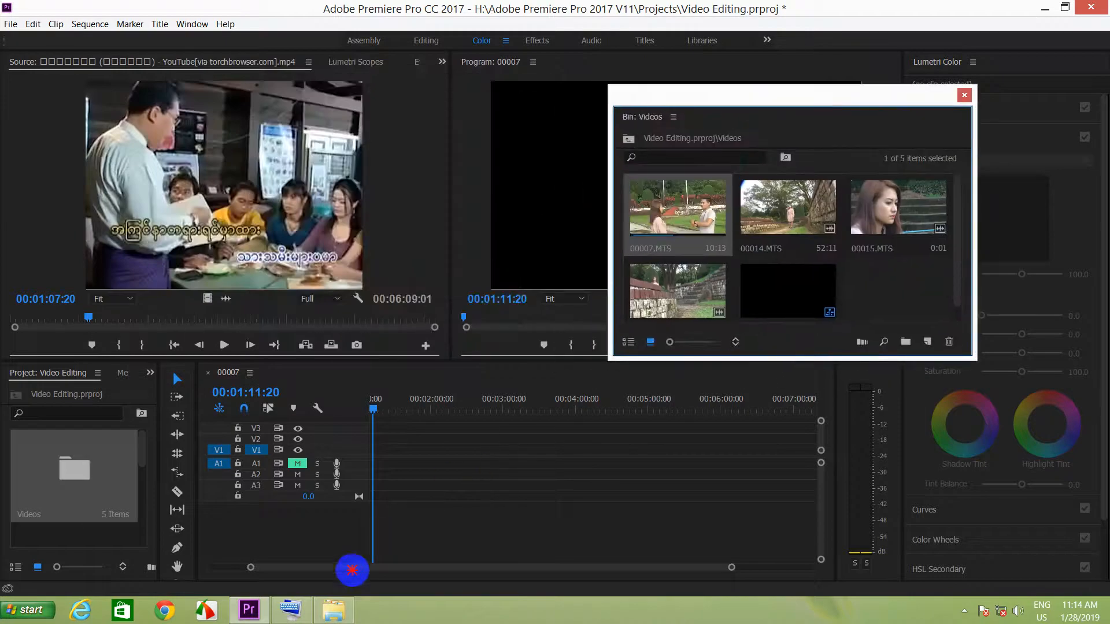
pyautogui.moveTo(644, 241); pyautogui.dragTo(367, 453)
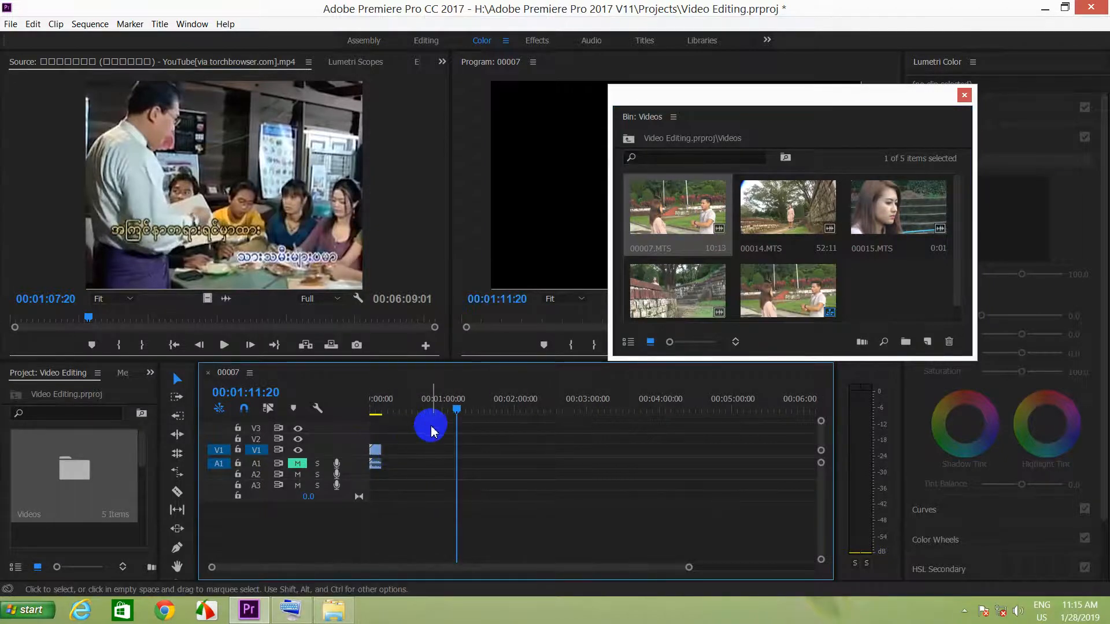
pyautogui.press('Home')
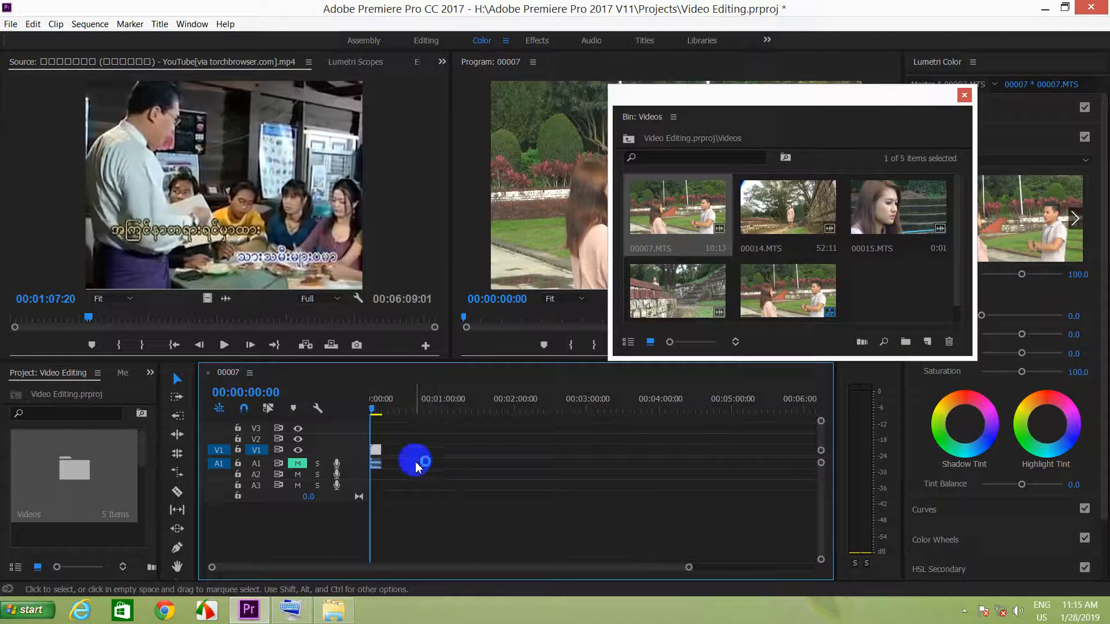
# Append clips 00014.MTS, 00015.MTS and 00016.MTS one by one after 00007.MTS on track V1.
pyautogui.click(778, 214)
pyautogui.moveTo(779, 214); pyautogui.dragTo(404, 454)
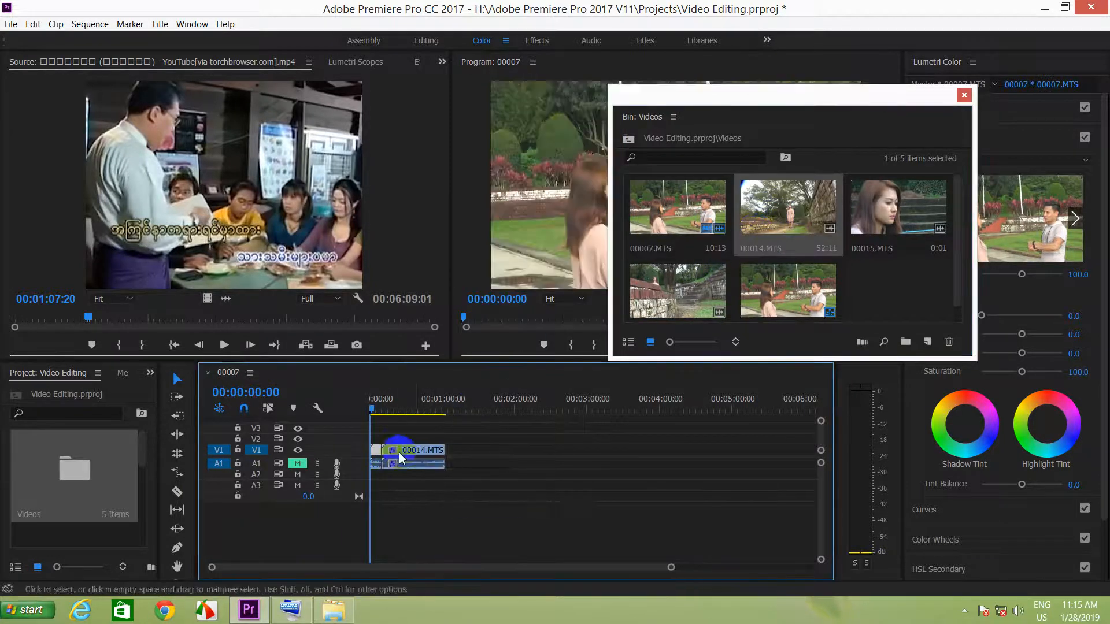
pyautogui.moveTo(872, 203); pyautogui.dragTo(447, 453)
pyautogui.moveTo(879, 215); pyautogui.dragTo(455, 451)
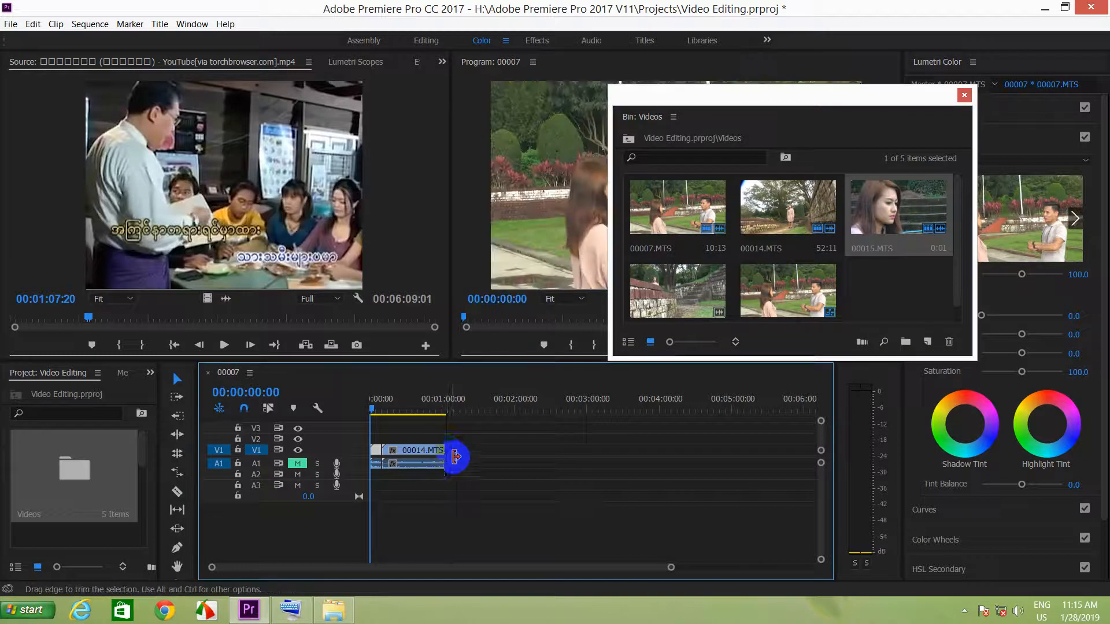
pyautogui.doubleClick(677, 286)
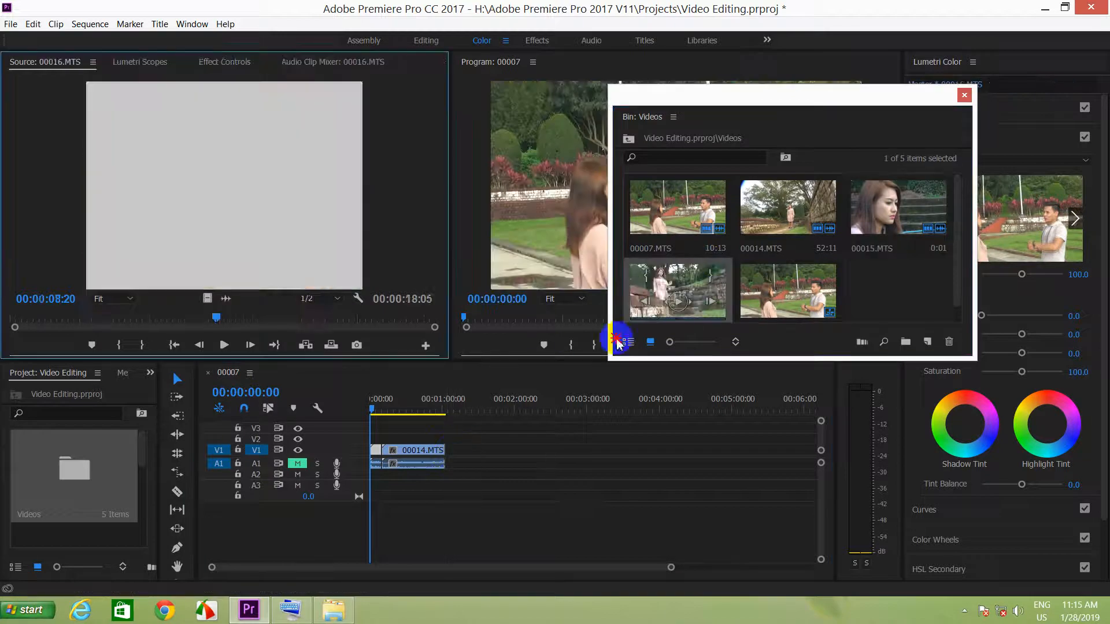
pyautogui.moveTo(267, 237); pyautogui.dragTo(454, 448)
pyautogui.moveTo(784, 292); pyautogui.dragTo(473, 454)
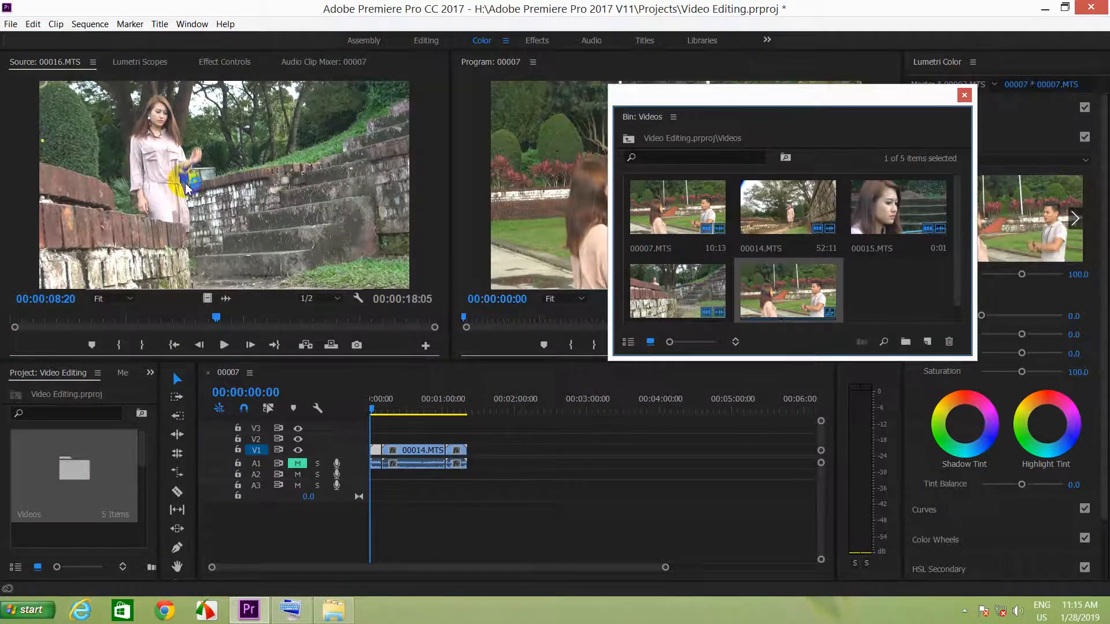
# Load clips 00007.MTS, 00014.MTS, 00016.MTS, the 00007 sequence and 00015.MTS one after another into the Source monitor.
pyautogui.click(867, 202)
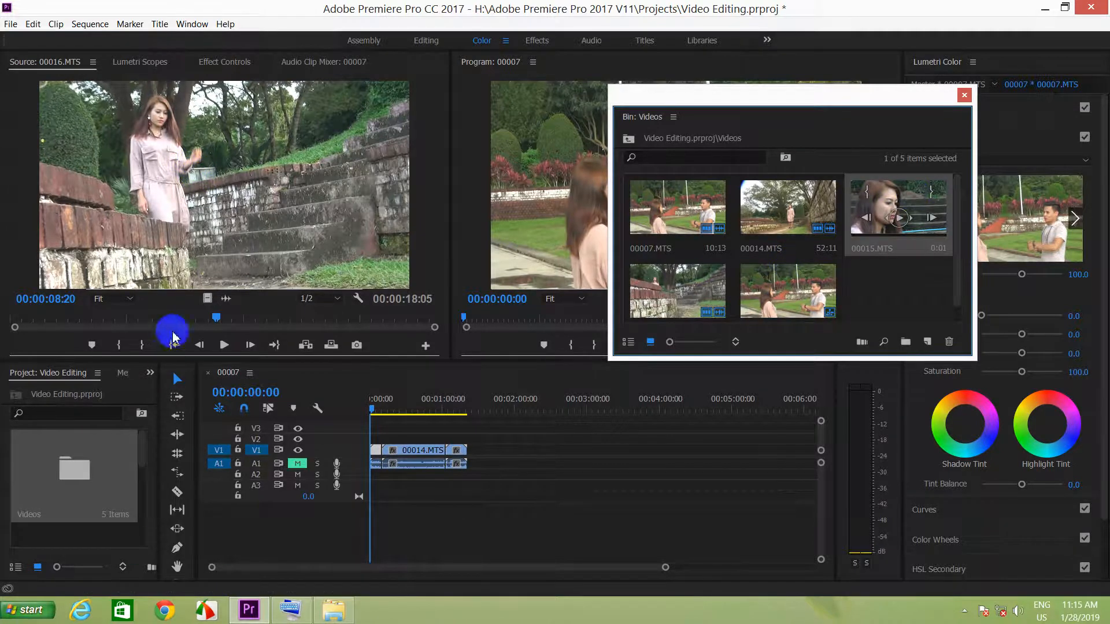
pyautogui.click(696, 243)
pyautogui.moveTo(245, 288); pyautogui.dragTo(248, 243)
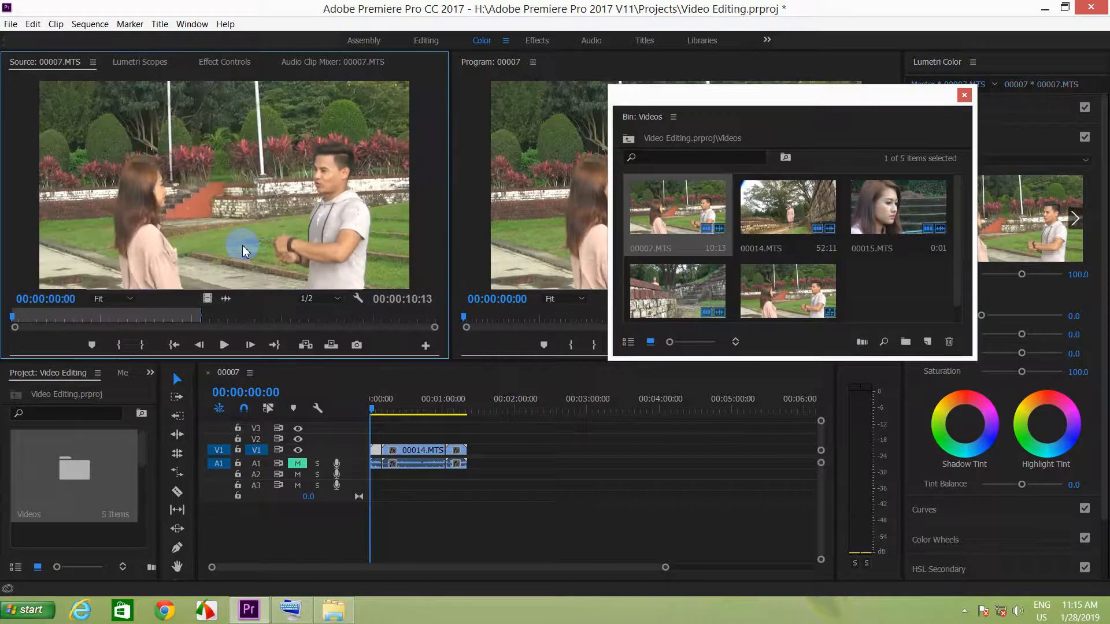
pyautogui.moveTo(780, 211); pyautogui.dragTo(247, 217)
pyautogui.click(586, 231)
pyautogui.moveTo(680, 283); pyautogui.dragTo(244, 240)
pyautogui.moveTo(805, 292); pyautogui.dragTo(218, 231)
pyautogui.moveTo(886, 207); pyautogui.dragTo(260, 216)
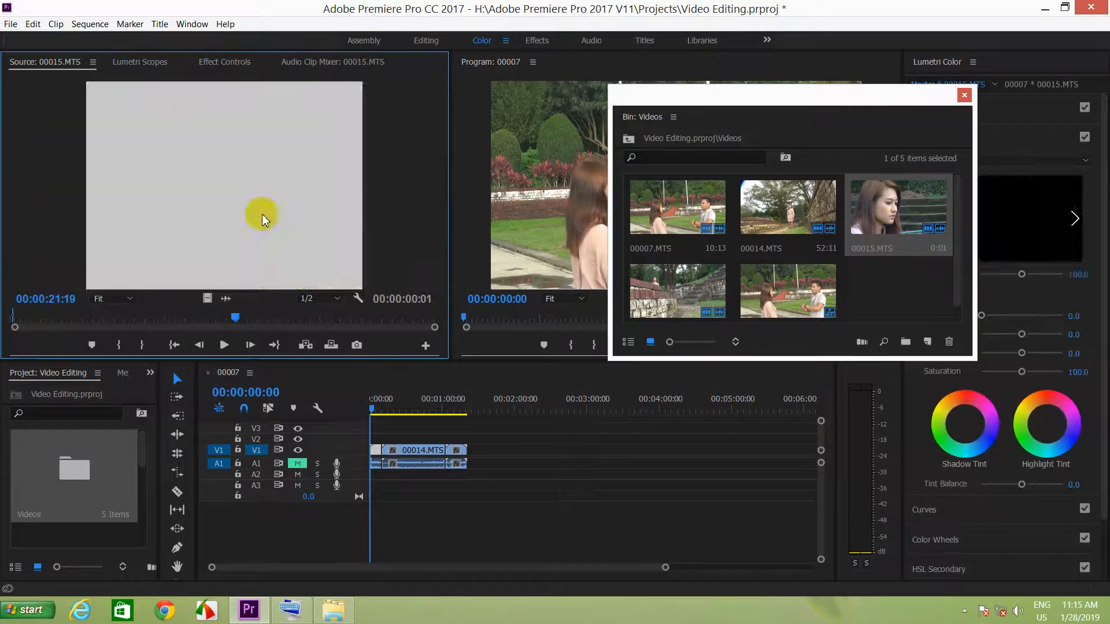
# Try to add 00015.MTS from the Source monitor and the 00007 sequence from the bin at the end of track V1.
pyautogui.moveTo(198, 185); pyautogui.dragTo(472, 455)
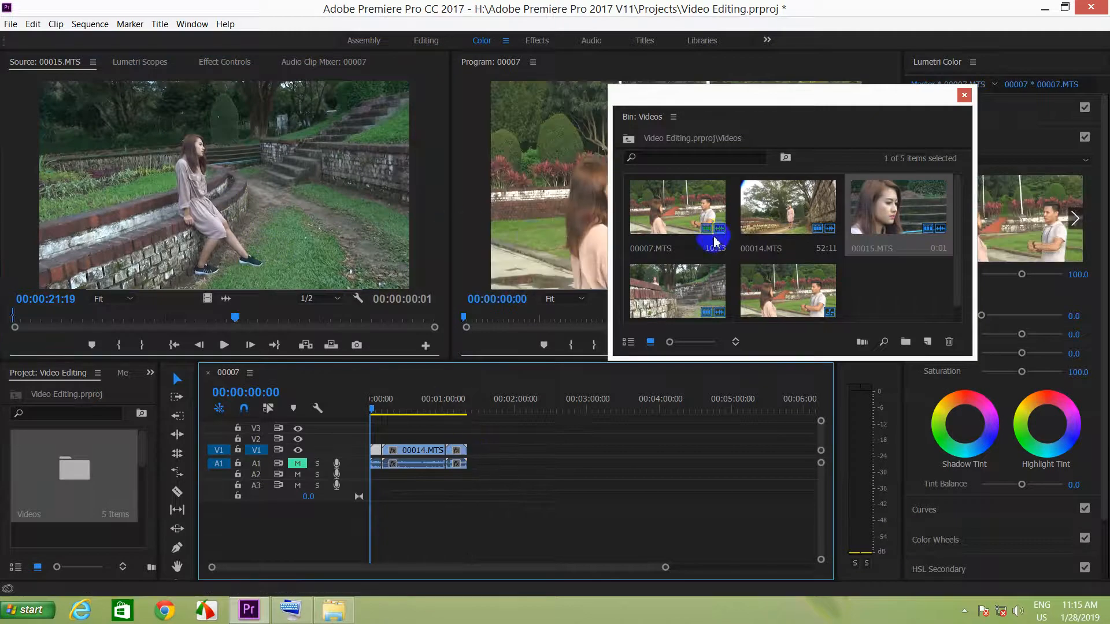
pyautogui.click(751, 211)
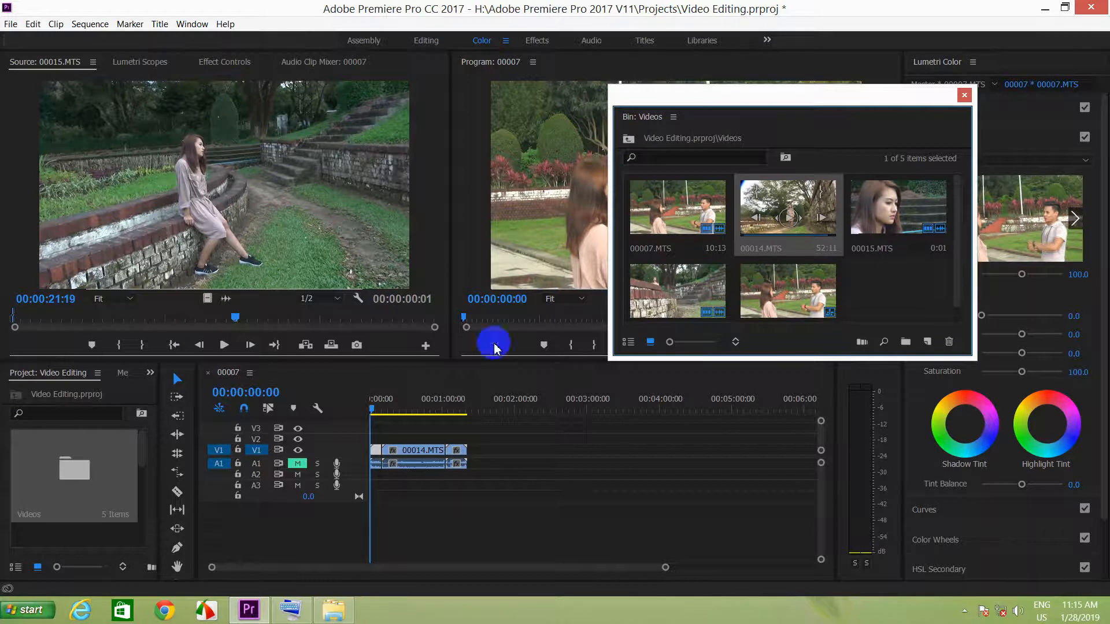
pyautogui.click(668, 301)
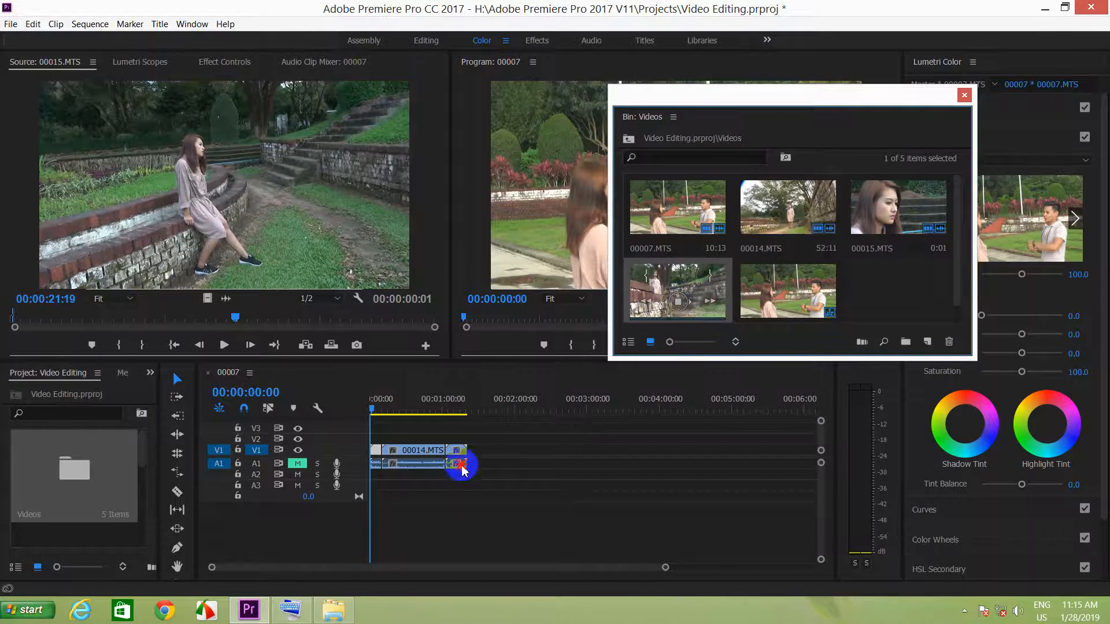
pyautogui.click(764, 306)
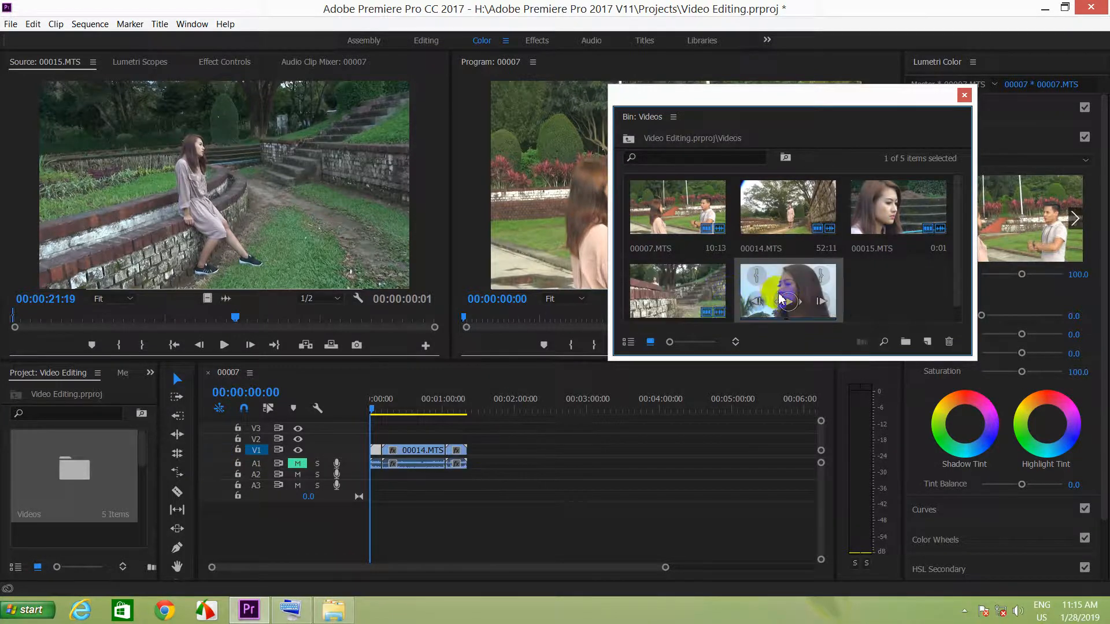
pyautogui.moveTo(795, 310); pyautogui.dragTo(475, 453)
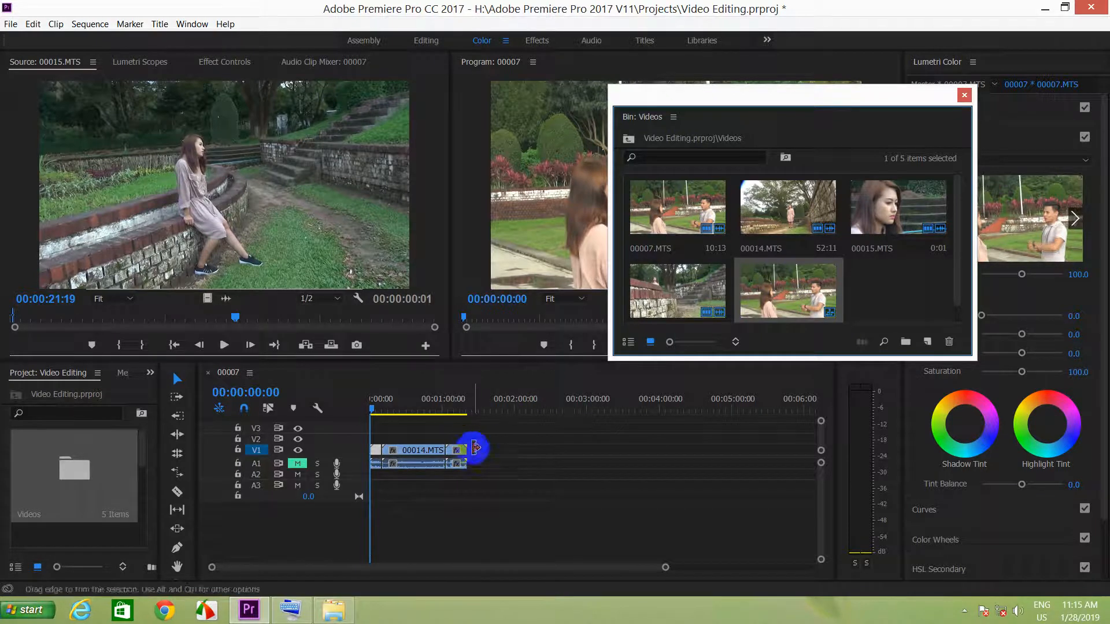
# Select all clips in the 00007 sequence and delete them from the timeline.
pyautogui.click(665, 229)
pyautogui.moveTo(493, 449); pyautogui.dragTo(355, 495)
pyautogui.press('Delete')
# Place all selected Videos bin items together at the start of the 00007 sequence and close the bin window.
pyautogui.click(660, 217)
pyautogui.keyDown('shift'); pyautogui.click(753, 276); pyautogui.keyUp('shift')
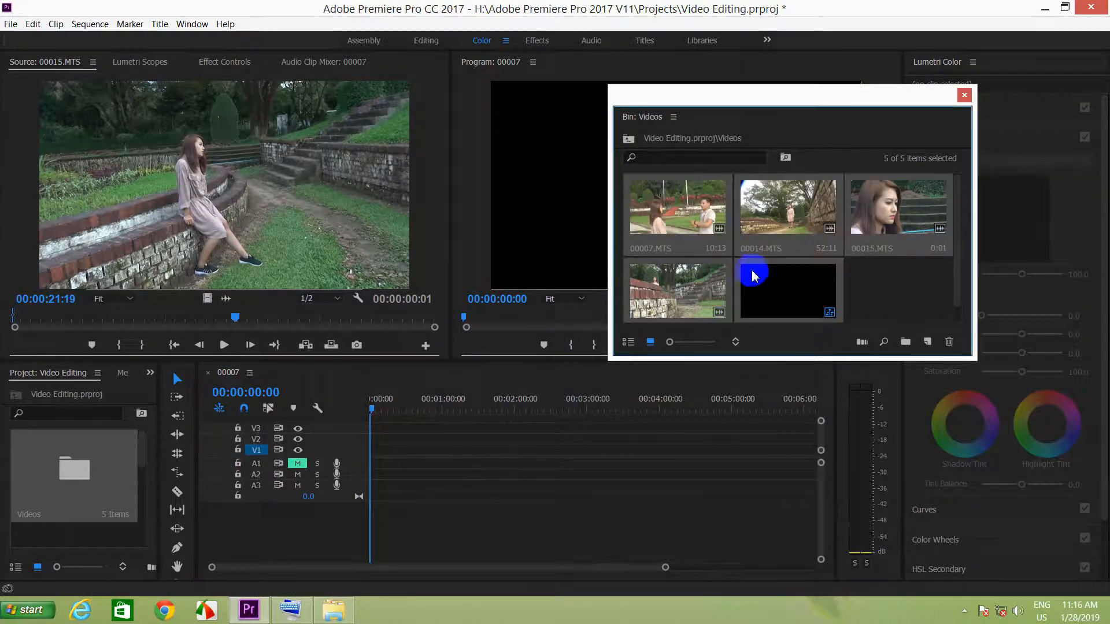
pyautogui.moveTo(753, 275); pyautogui.dragTo(393, 484)
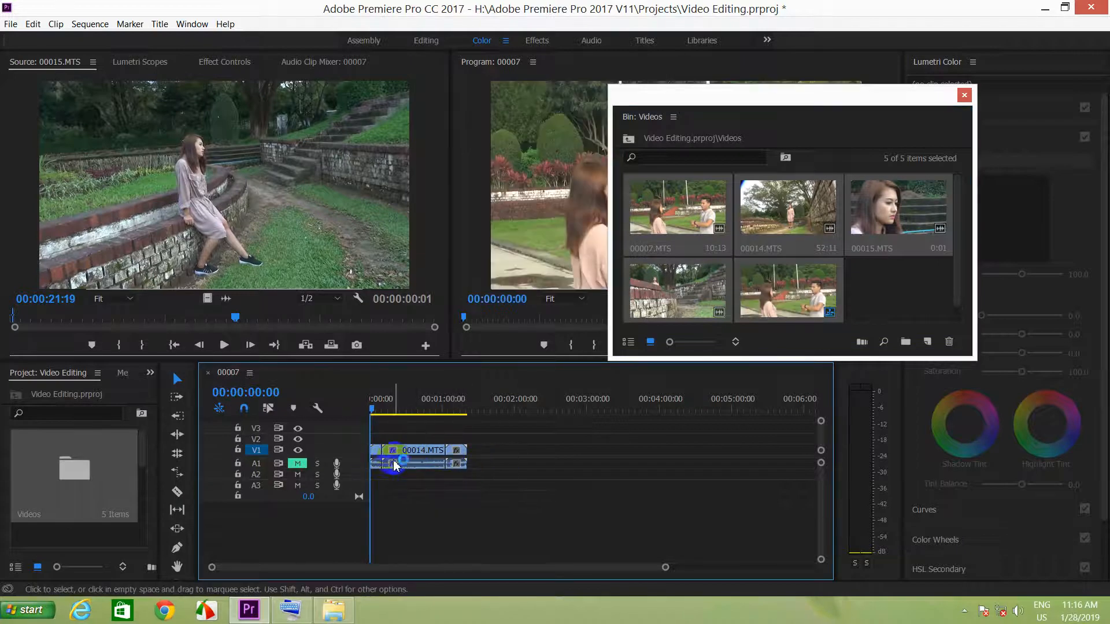
pyautogui.click(962, 97)
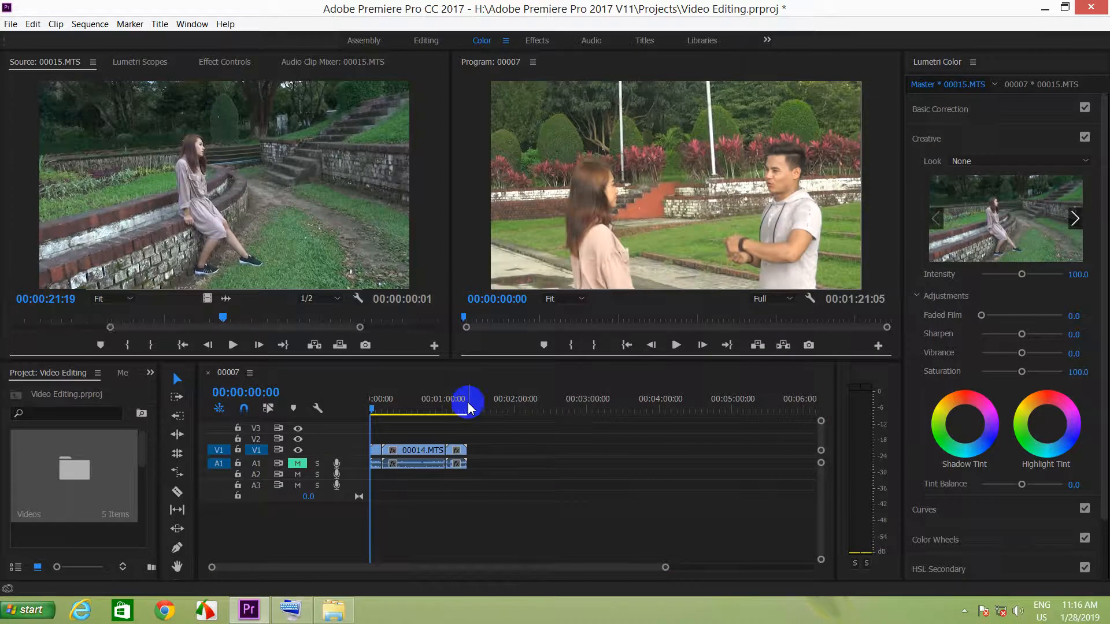
# Fit the whole sequence into the timeline view and close Lumetri Color to enlarge the workspace.
pyautogui.click(483, 490)
pyautogui.press('\\')
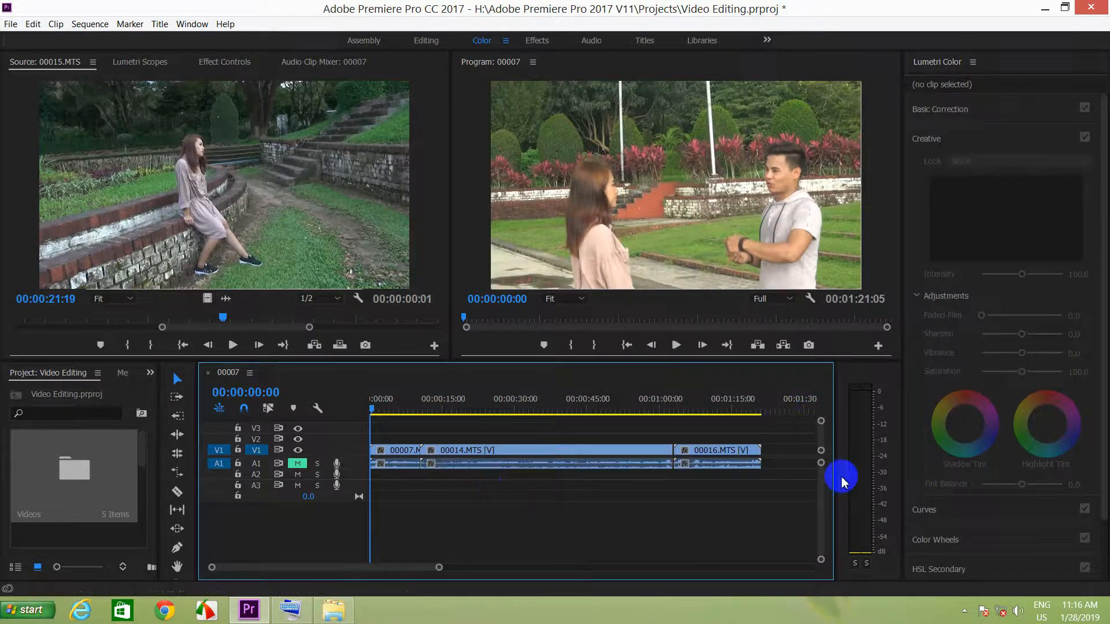
pyautogui.click(972, 62)
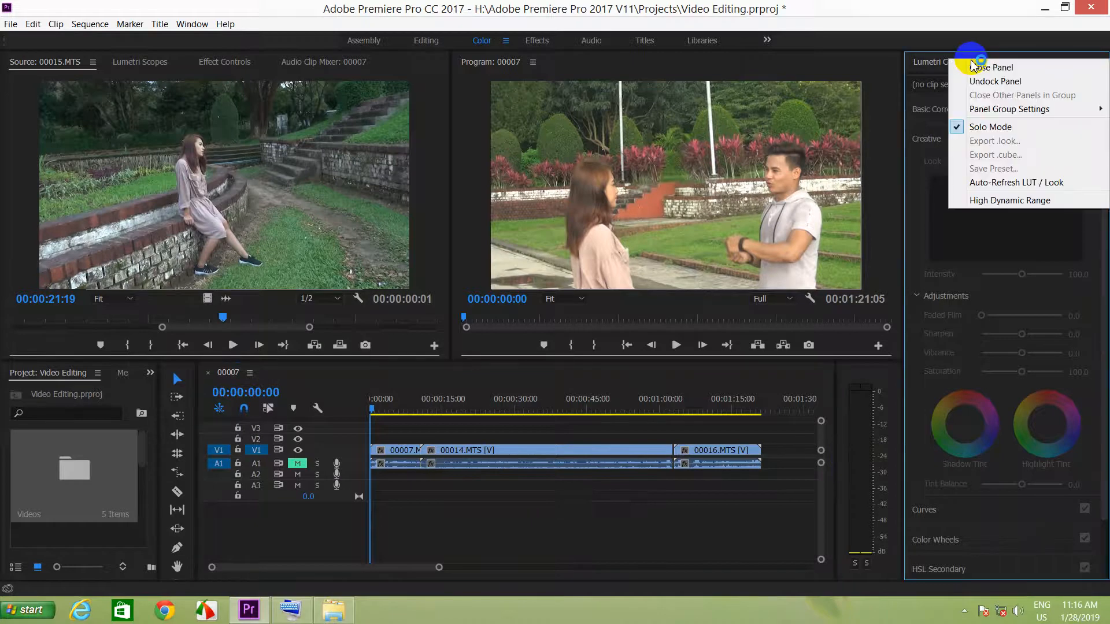
pyautogui.click(977, 67)
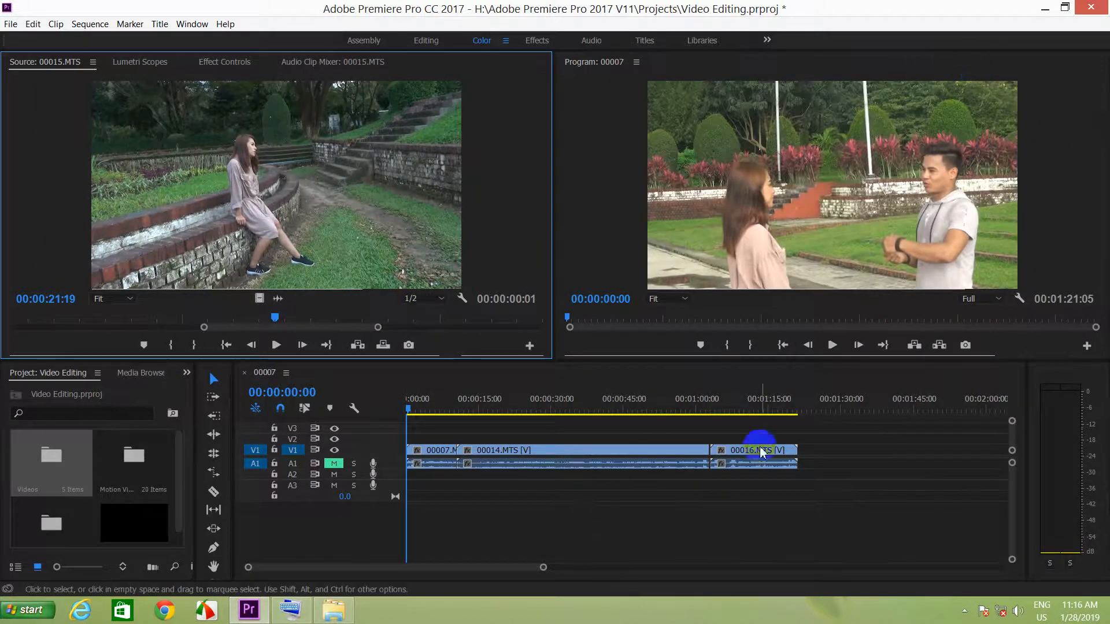
# Unmute track A1 and delete the linked audio of the clips from it, keeping their video on V1.
pyautogui.press('=')
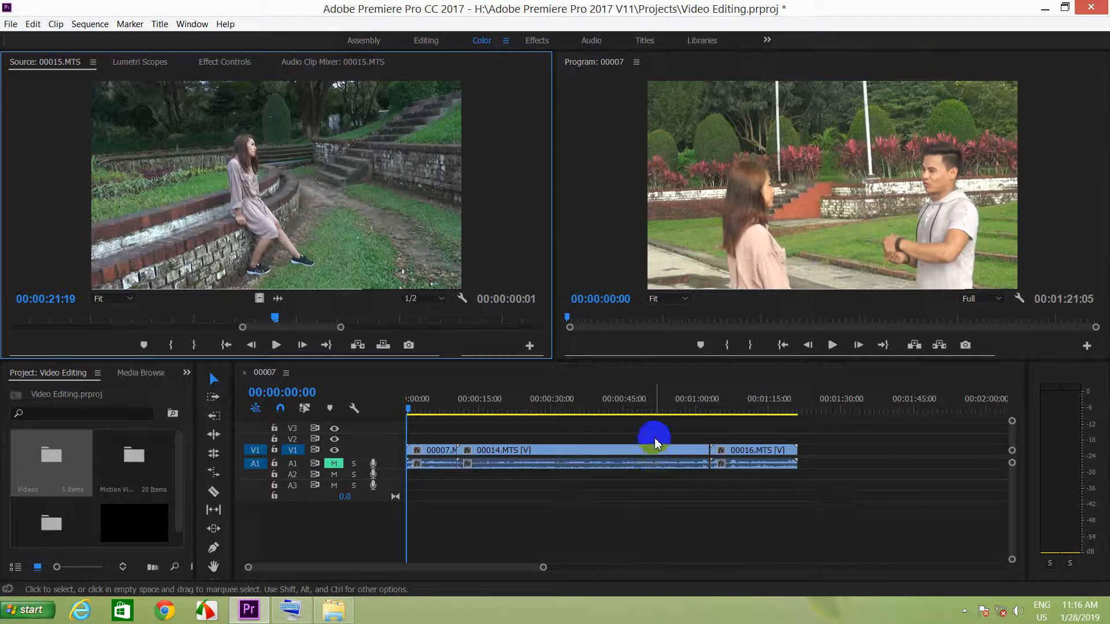
pyautogui.click(656, 443)
pyautogui.press('=')
pyautogui.moveTo(409, 406); pyautogui.dragTo(370, 418)
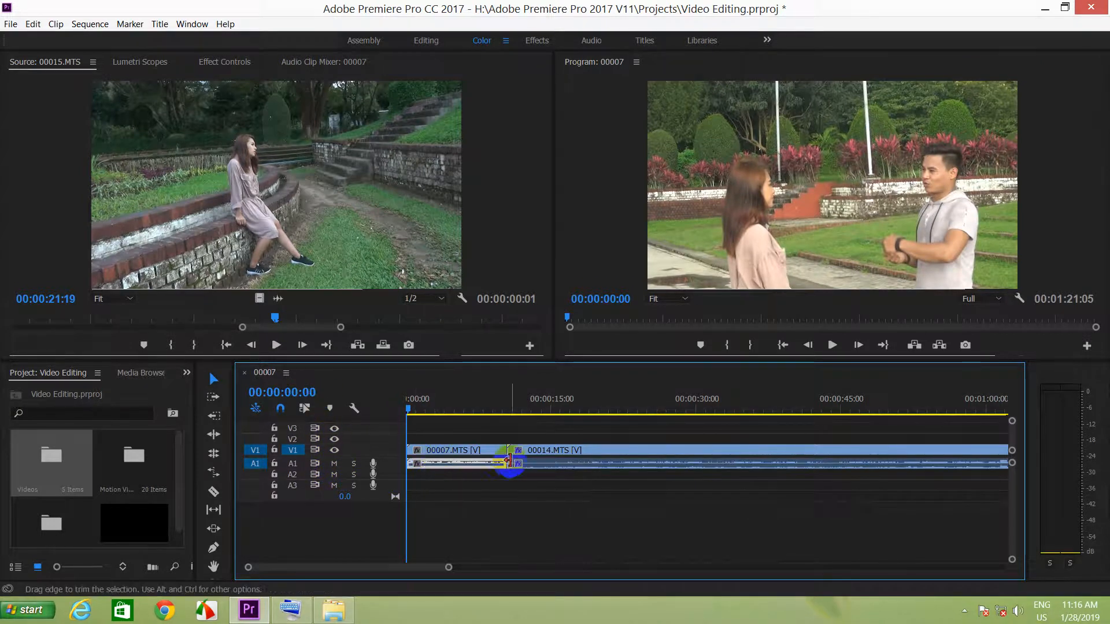
pyautogui.press('Delete')
pyautogui.click(529, 465)
pyautogui.press('Delete')
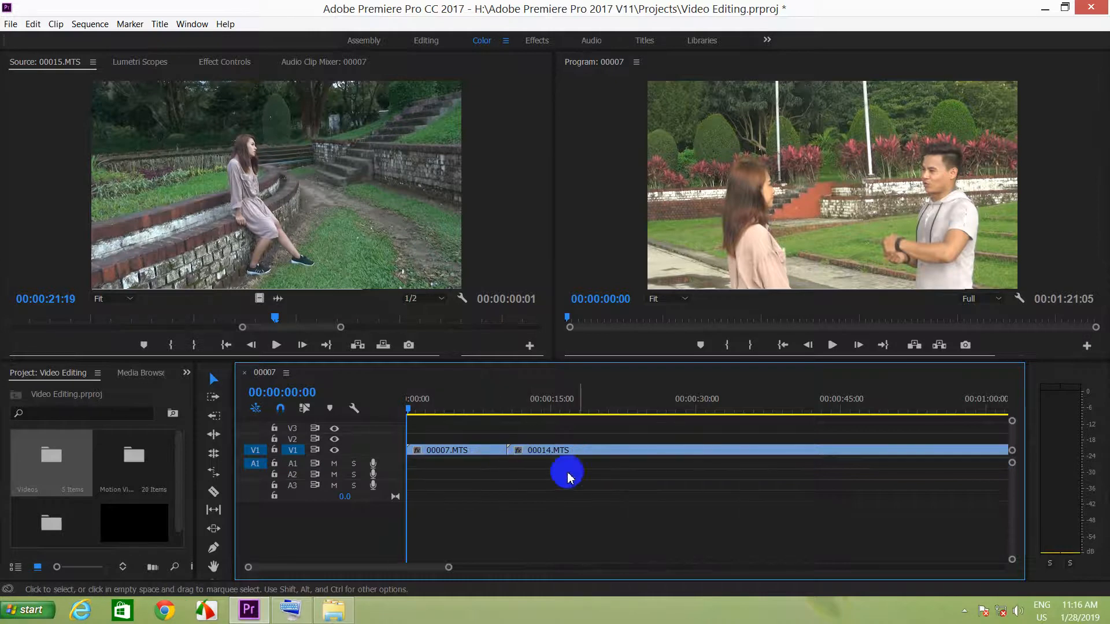
pyautogui.moveTo(433, 567); pyautogui.dragTo(367, 569)
pyautogui.click(521, 466)
pyautogui.press('Delete')
pyautogui.moveTo(437, 401); pyautogui.dragTo(376, 414)
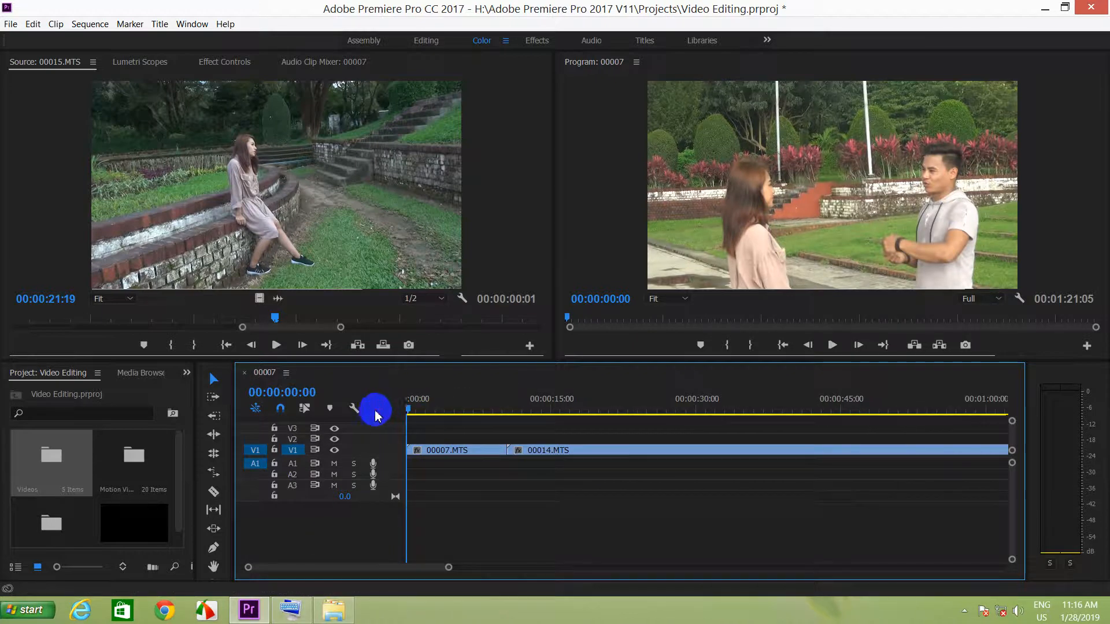
# Widen the project area and open the Import dialog for the project root.
pyautogui.click(123, 483)
pyautogui.moveTo(194, 463); pyautogui.dragTo(409, 491)
pyautogui.doubleClick(233, 504)
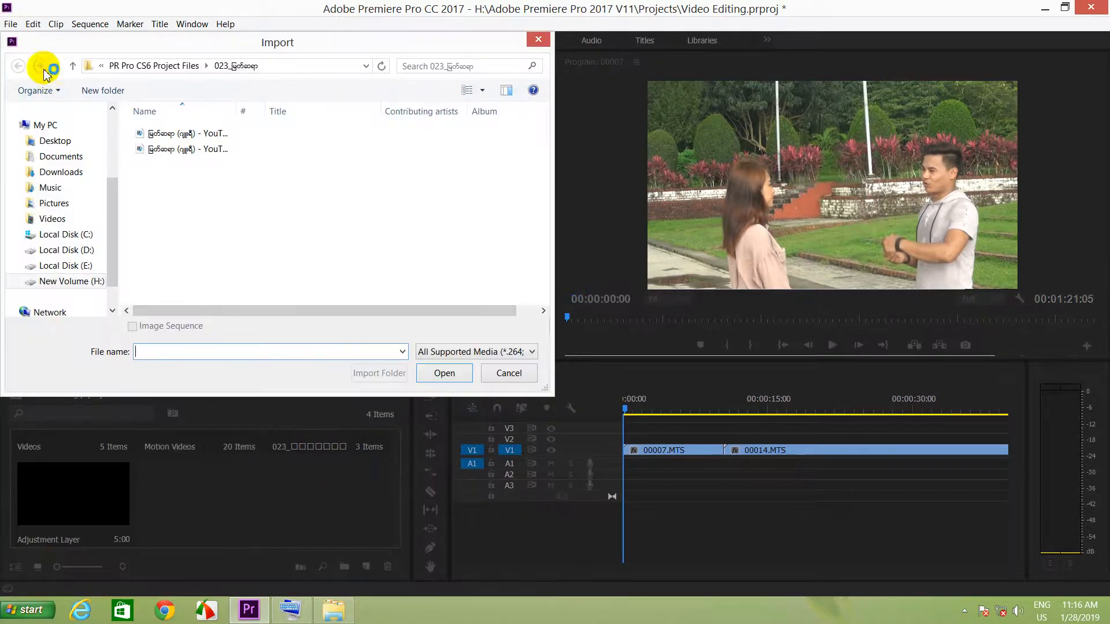
# Import the audio file ITVC.wav from the Karaoke folder inside PR Pro CS6 Project Files.
pyautogui.click(73, 66)
pyautogui.doubleClick(445, 136)
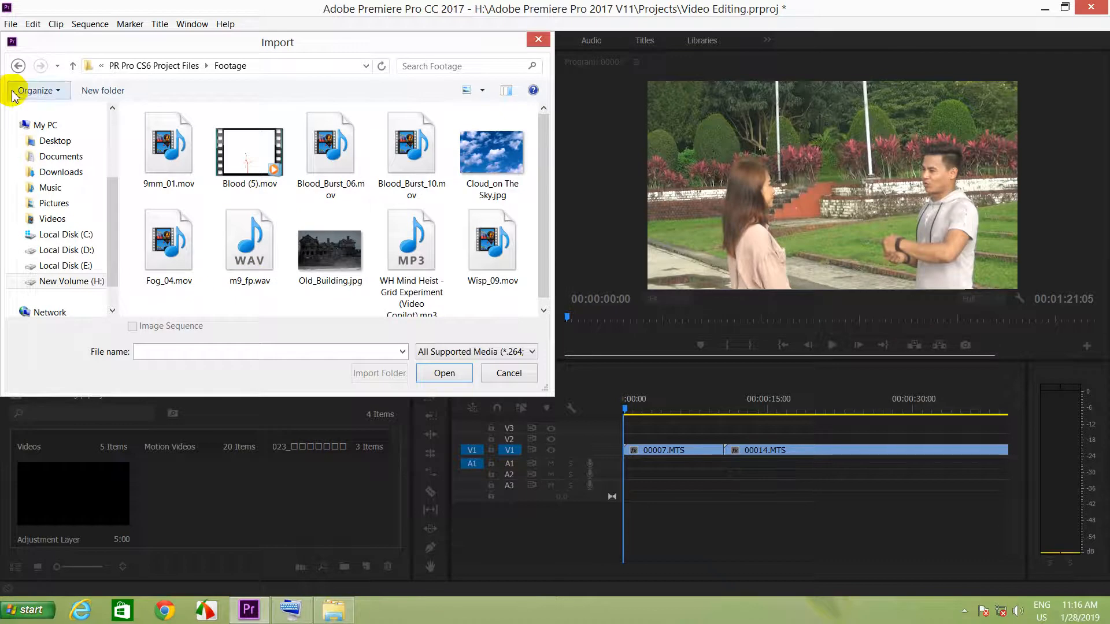
pyautogui.click(18, 65)
pyautogui.moveTo(544, 214); pyautogui.dragTo(547, 235)
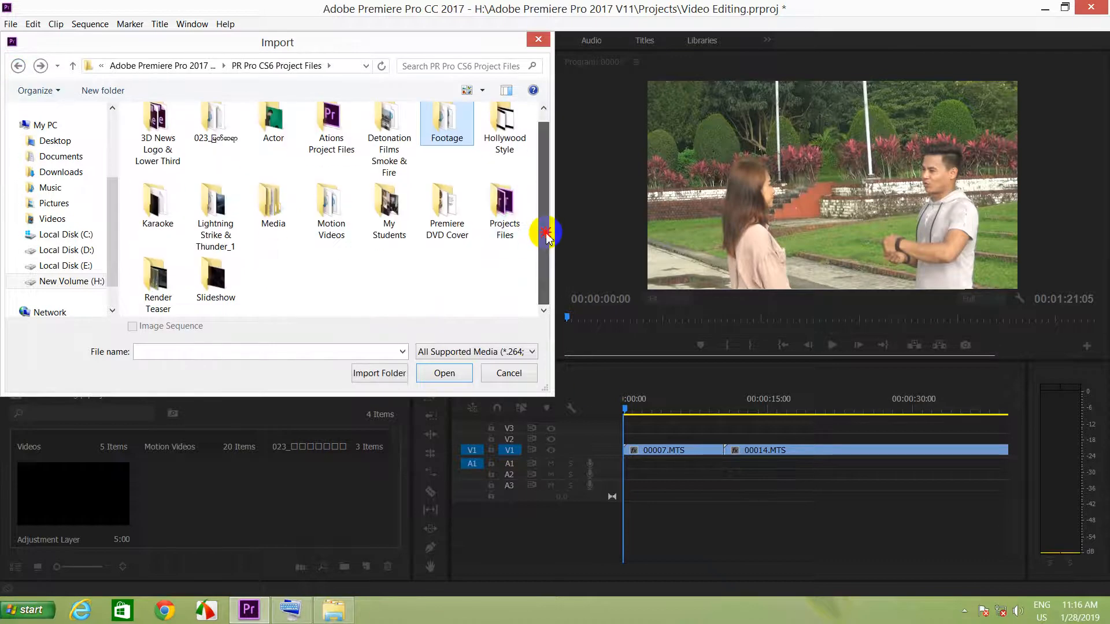
pyautogui.doubleClick(143, 212)
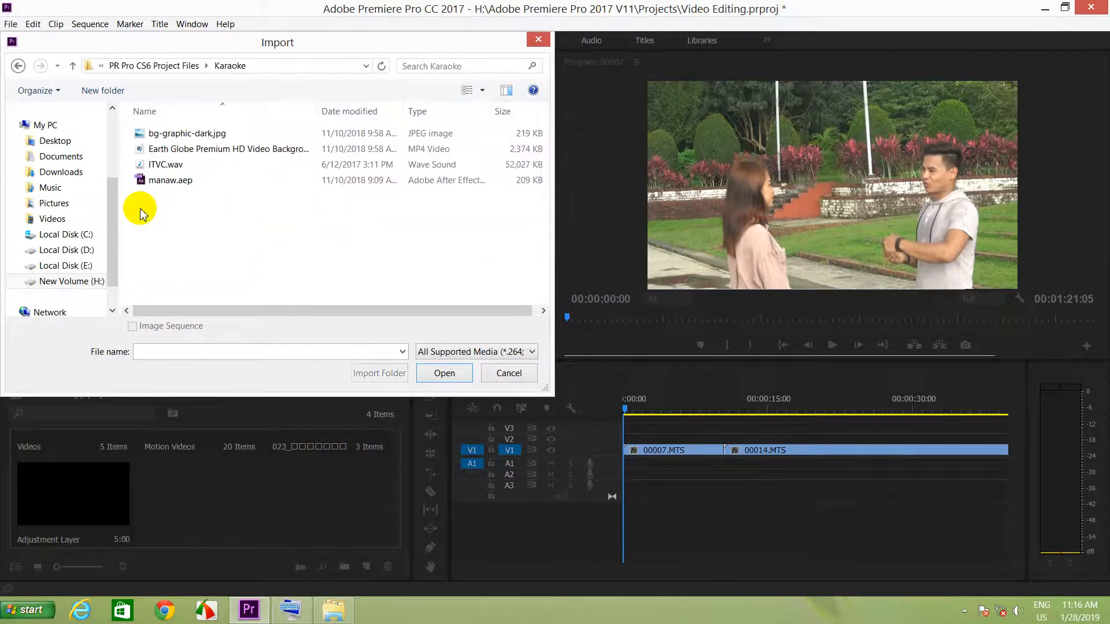
pyautogui.click(176, 168)
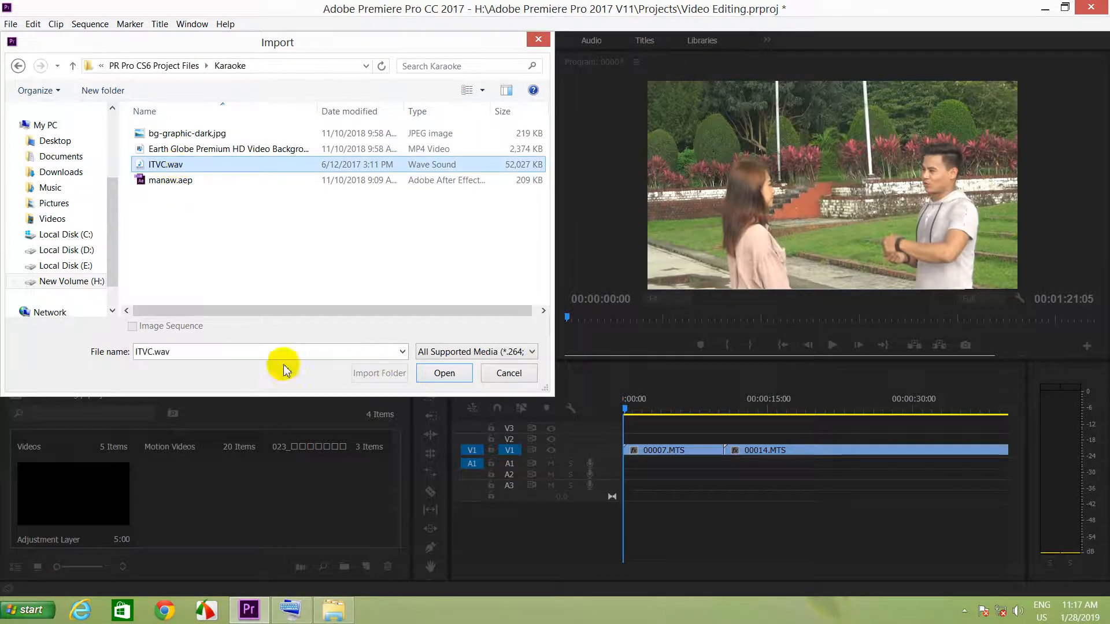
pyautogui.click(444, 373)
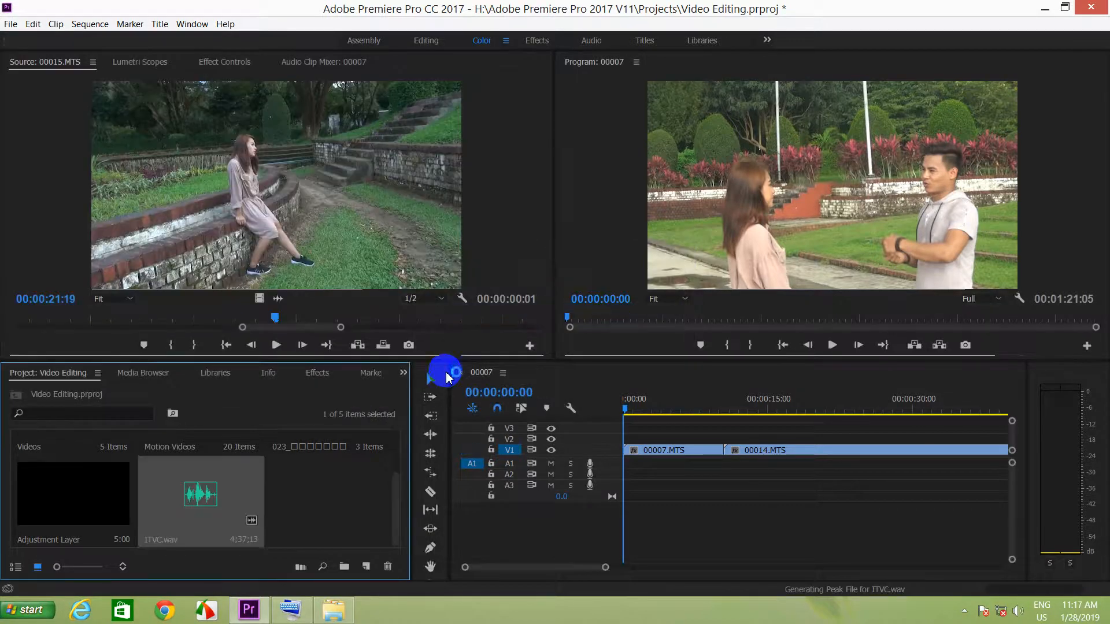
# Place ITVC.wav at the start of track A1 and play the sequence from the beginning.
pyautogui.moveTo(200, 504)
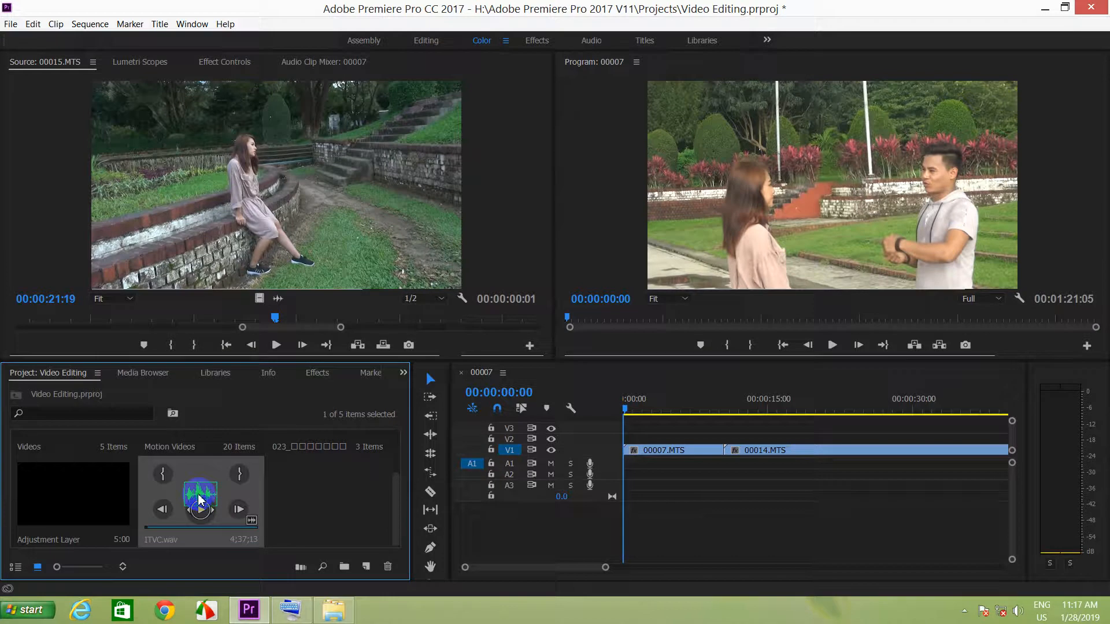
pyautogui.moveTo(194, 504); pyautogui.dragTo(626, 467)
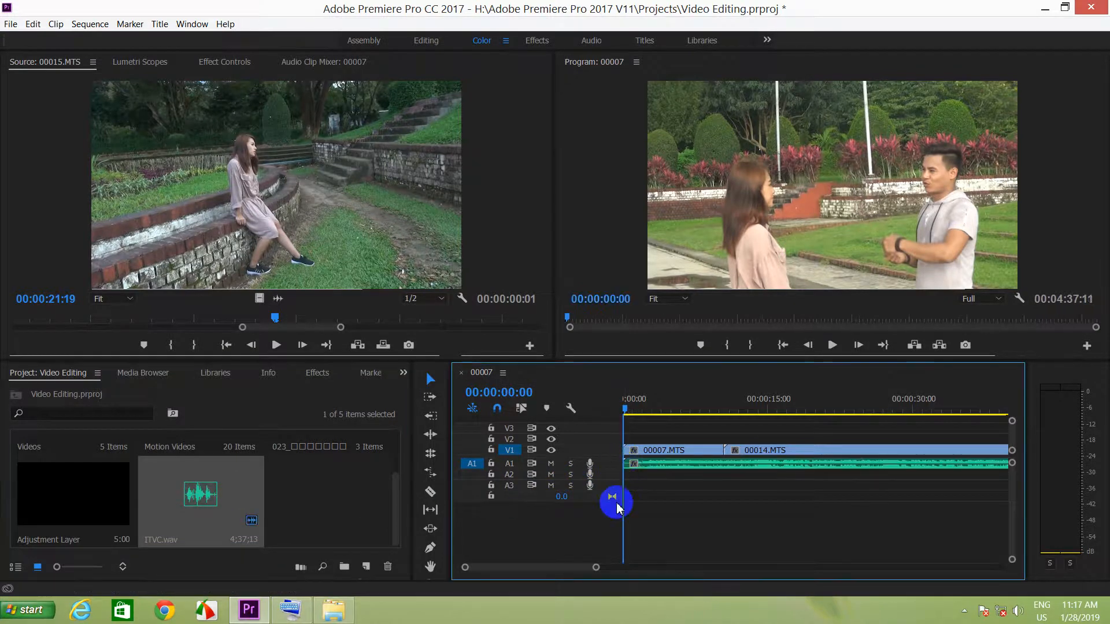
pyautogui.press('space')
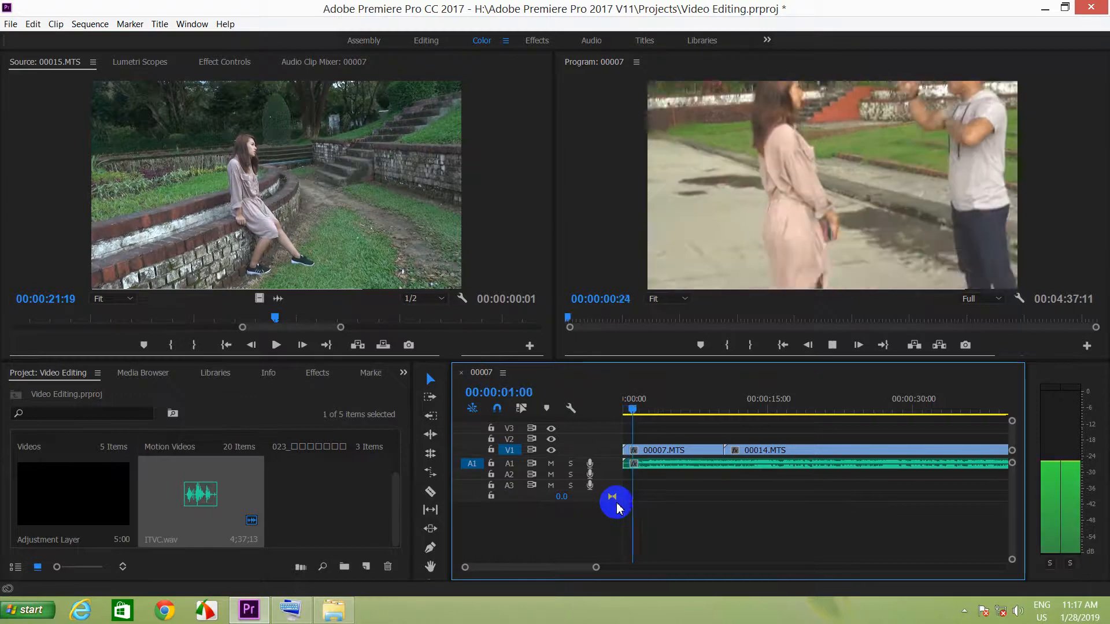
# Return the playhead to the start of the sequence and play the opening seconds with the music.
pyautogui.click(625, 411)
pyautogui.moveTo(625, 411)
pyautogui.mouseDown()
pyautogui.moveTo(634, 408)
pyautogui.moveTo(605, 409)
pyautogui.mouseUp()
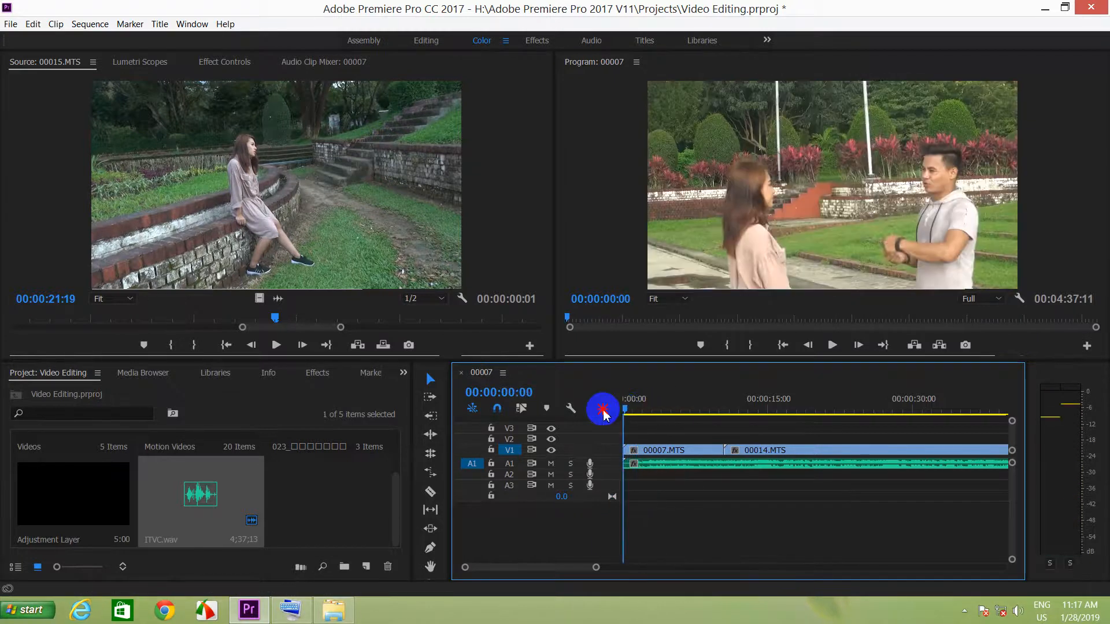
pyautogui.press('space')
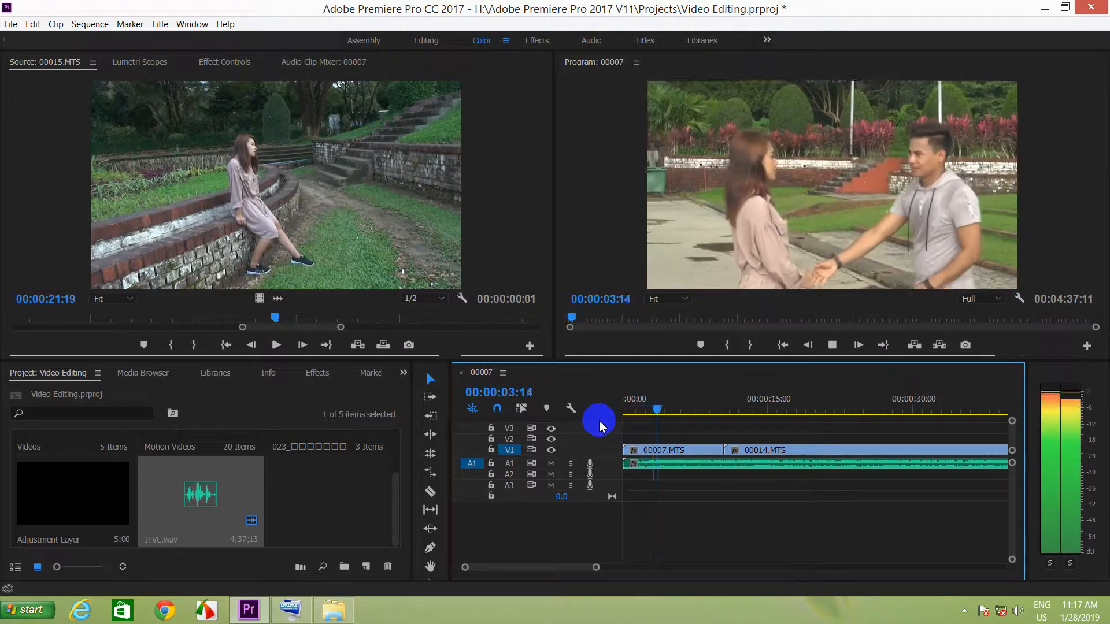
pyautogui.press('space')
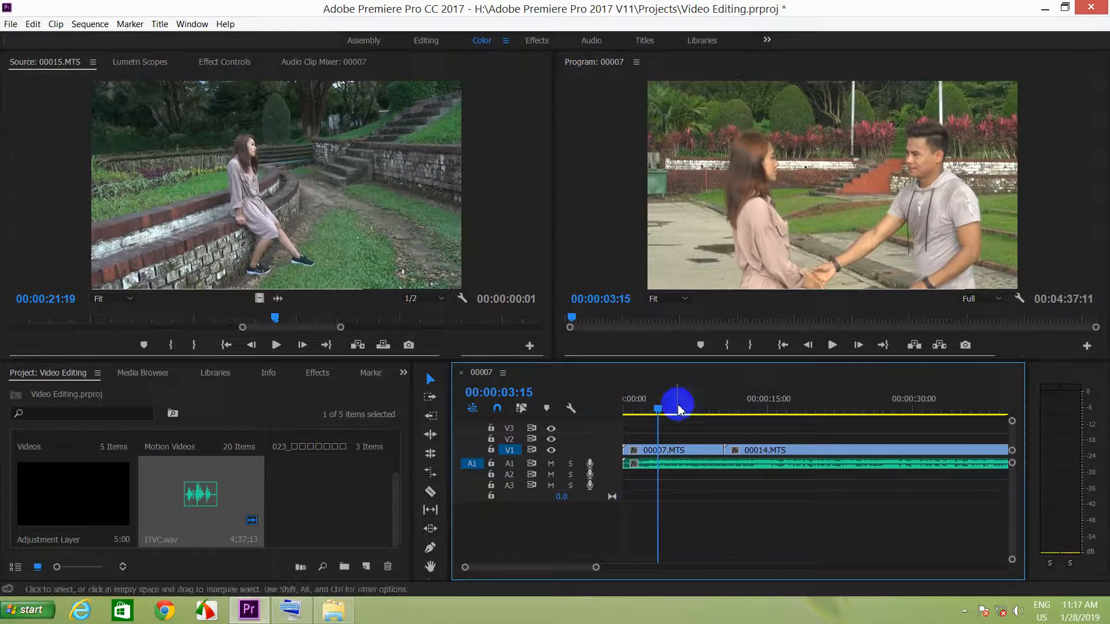
# Narrow the project area to give the timeline more width.
pyautogui.moveTo(412, 458); pyautogui.dragTo(188, 442)
pyautogui.click(472, 466)
pyautogui.moveTo(448, 454); pyautogui.dragTo(209, 434)
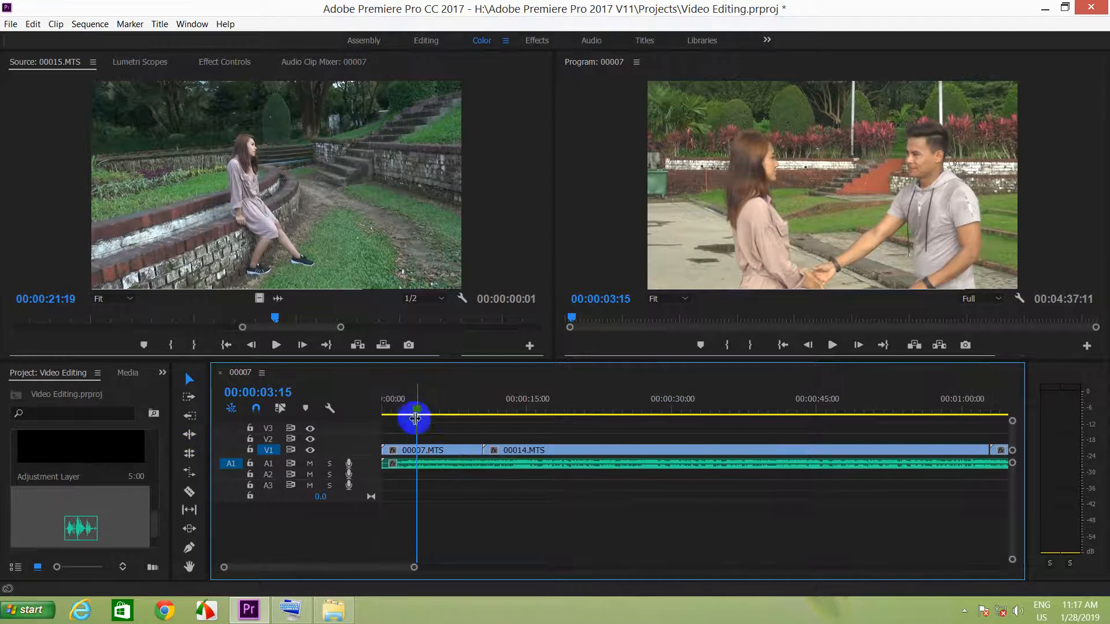
# Preview the opening of clip 00007.MTS from 00:00:00:00 and stop the playback.
pyautogui.moveTo(417, 410); pyautogui.dragTo(332, 407)
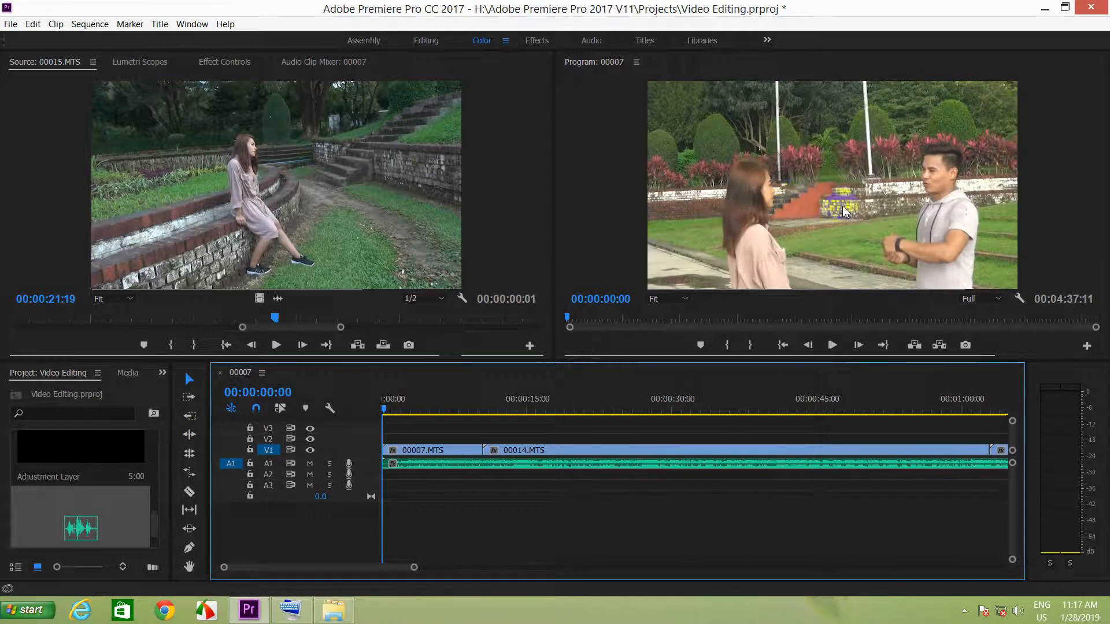
pyautogui.click(832, 345)
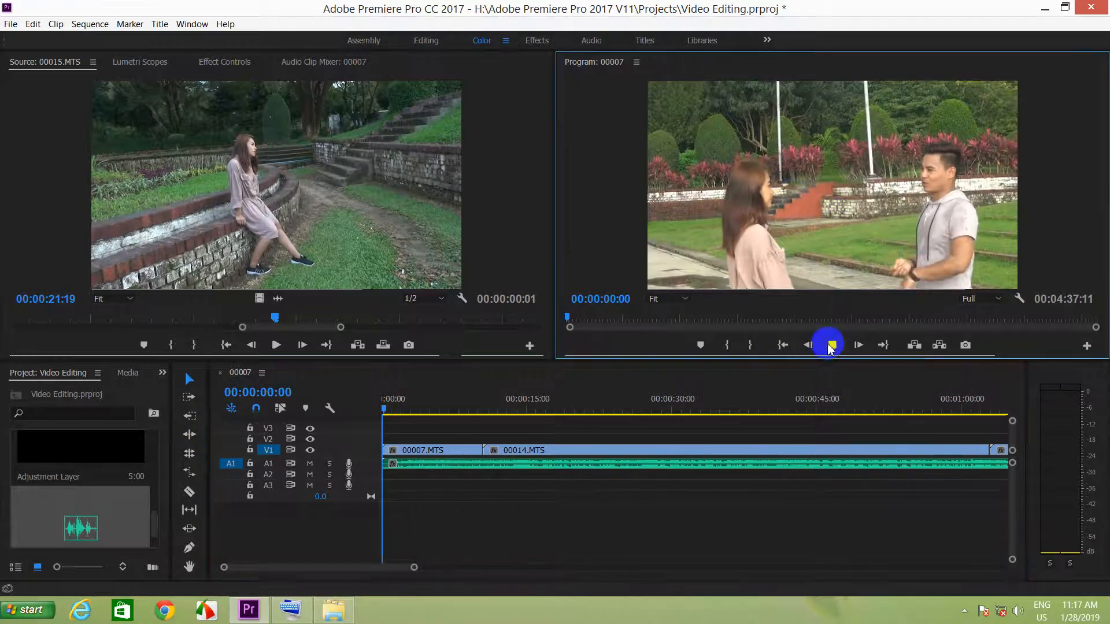
pyautogui.press('space')
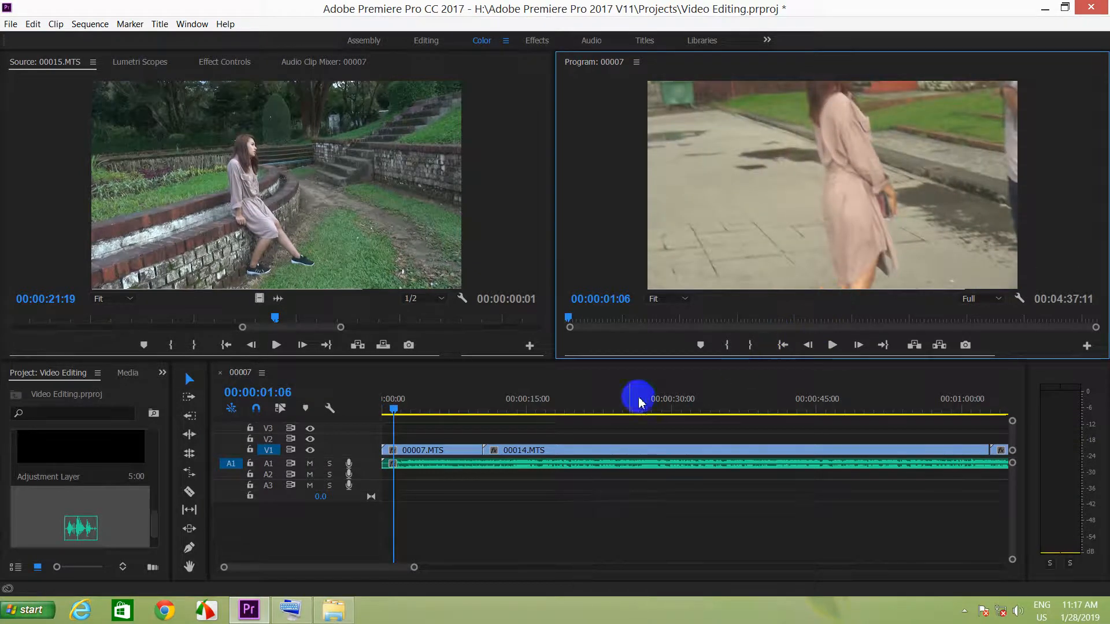
# Split clip 00007.MTS on V1 at 00:00:02:02 with the Razor tool.
pyautogui.moveTo(399, 421)
pyautogui.mouseDown()
pyautogui.moveTo(397, 409)
pyautogui.moveTo(372, 408)
pyautogui.moveTo(404, 411)
pyautogui.mouseUp()
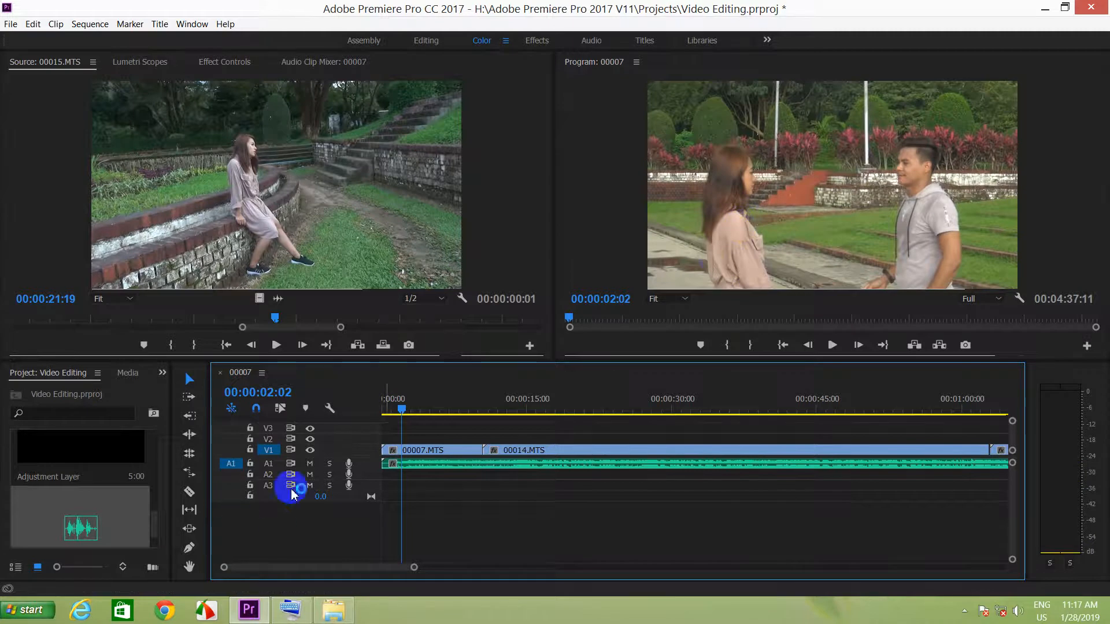
pyautogui.press('=')
pyautogui.press('=')
pyautogui.press('=')
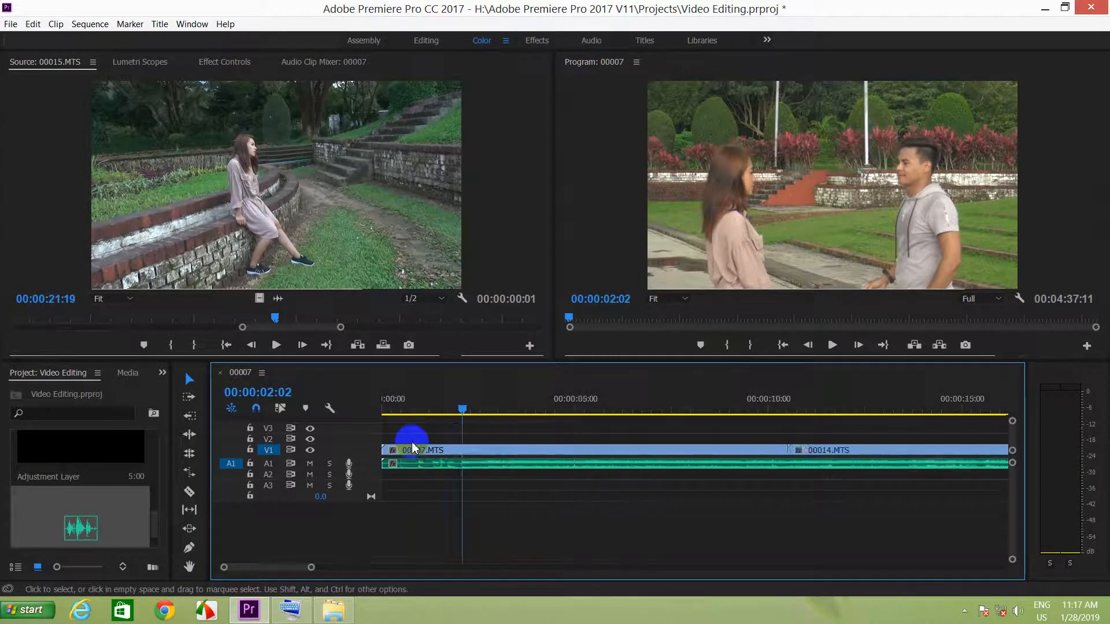
pyautogui.click(189, 491)
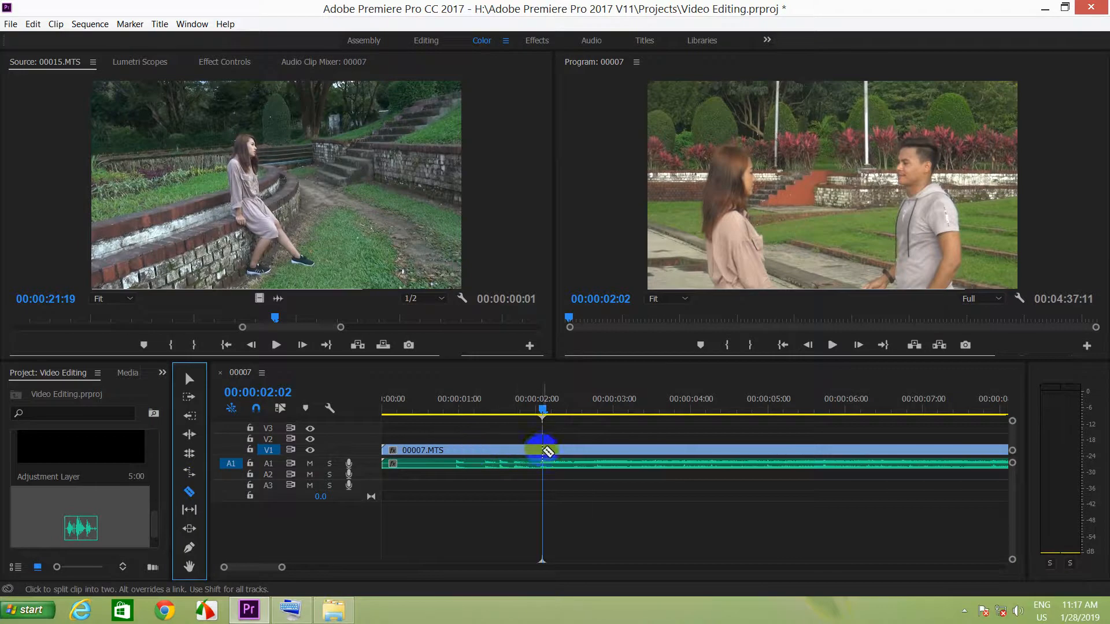
pyautogui.click(543, 450)
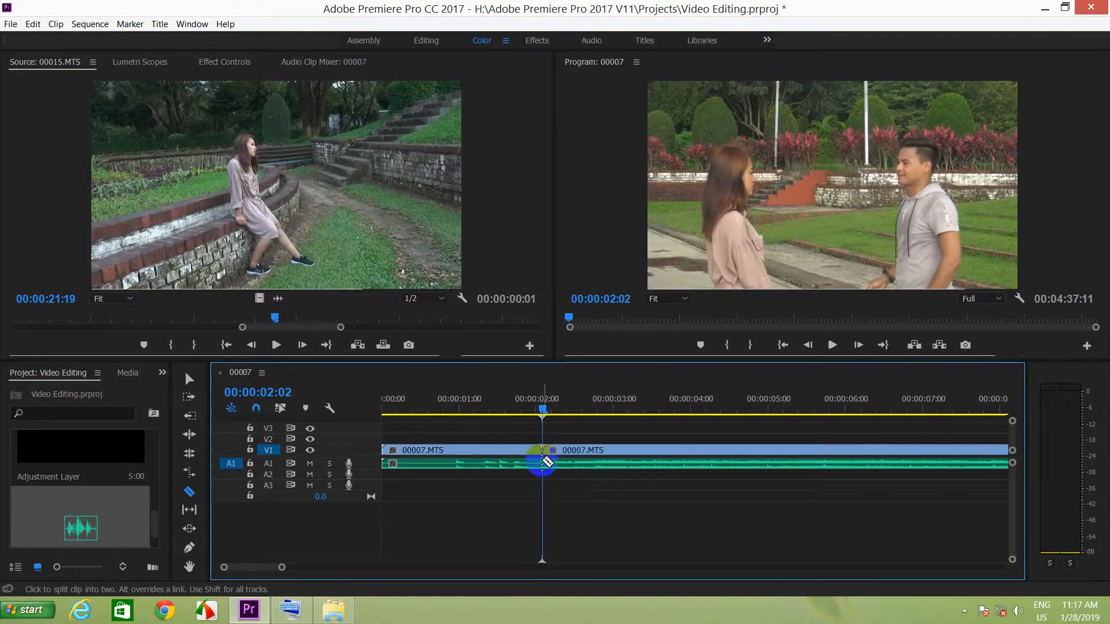
# Ripple delete the first piece of 00007.MTS, before the cut on V1.
pyautogui.click(189, 379)
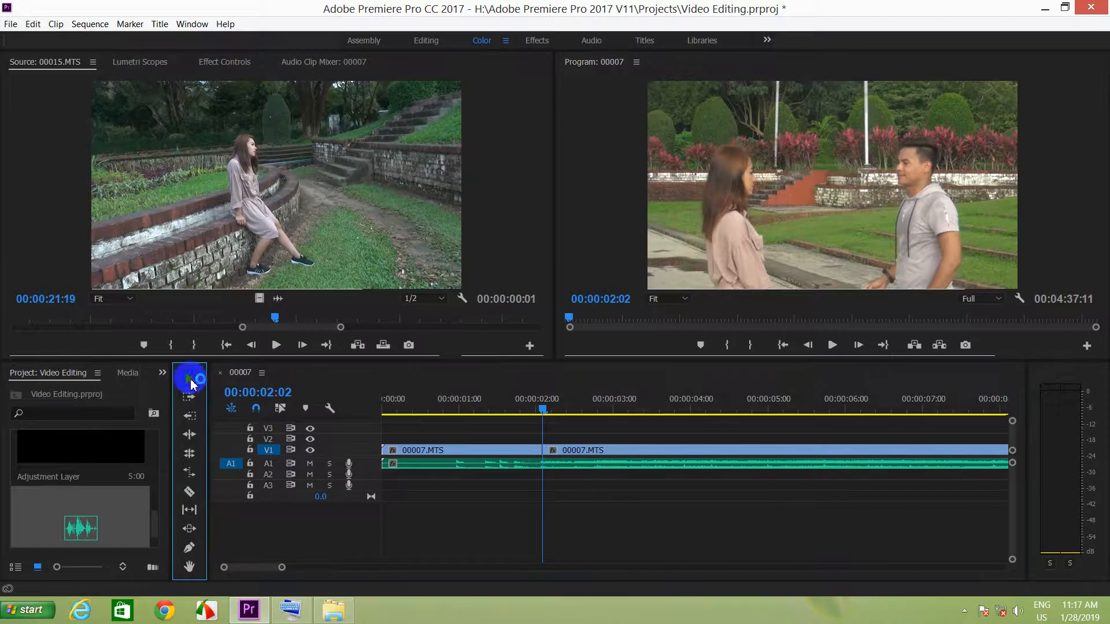
pyautogui.click(439, 457)
pyautogui.rightClick(442, 454)
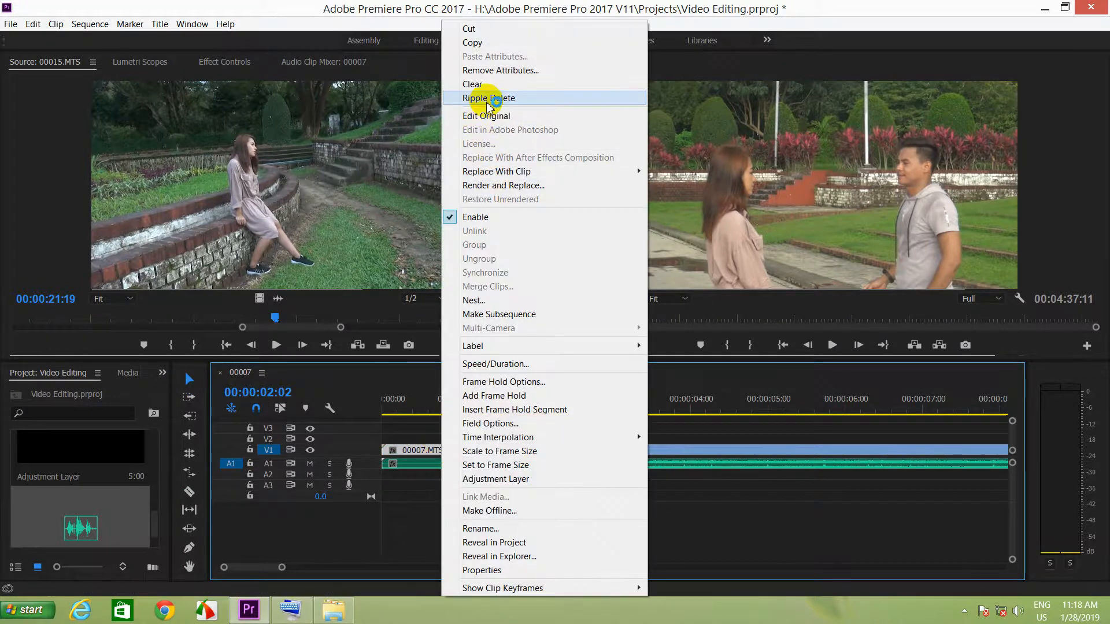
pyautogui.click(488, 98)
# Play the sequence from 00:00:00:00 to check the trimmed opening, and stop the playback.
pyautogui.click(389, 412)
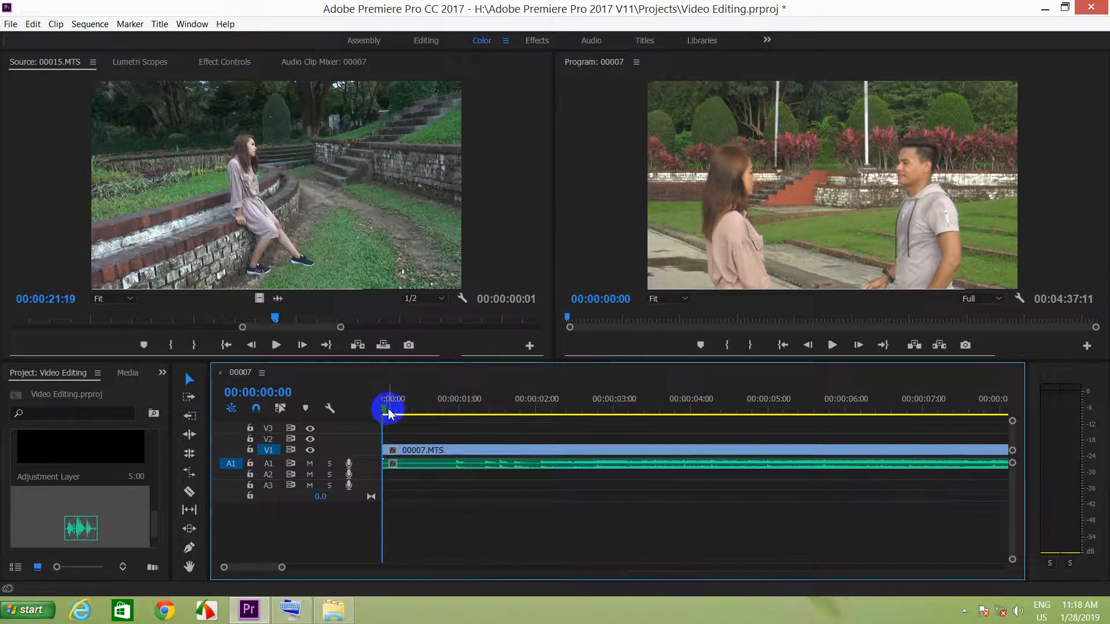
pyautogui.click(838, 347)
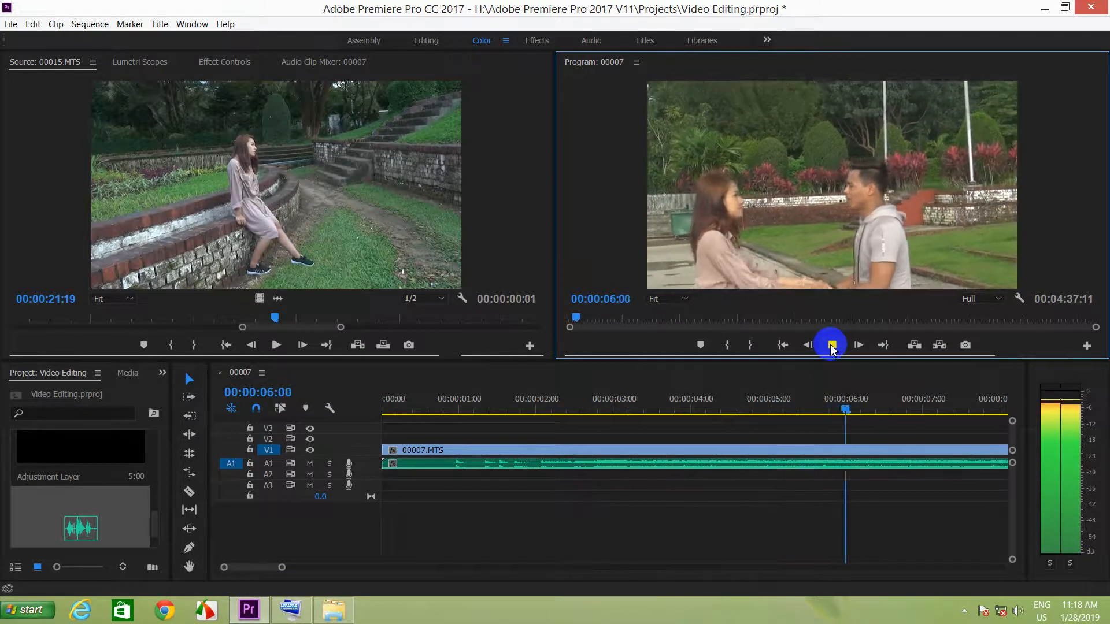
pyautogui.click(832, 345)
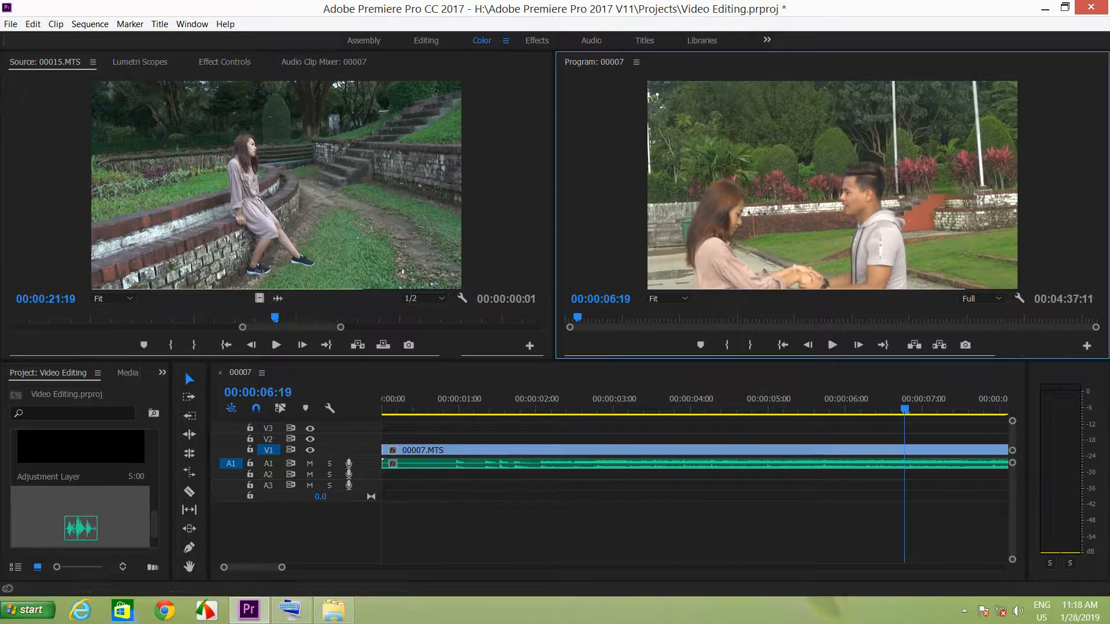
# Jump back to the start of the sequence using the On-Screen Keyboard, and minimize the keyboard.
pyautogui.click(290, 610)
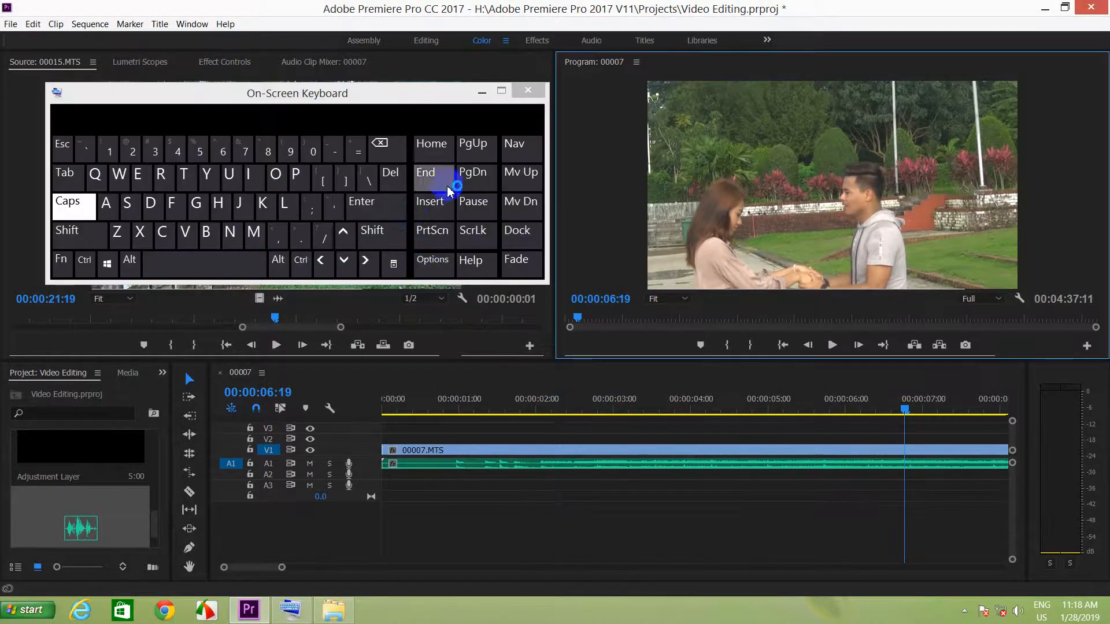
pyautogui.click(432, 144)
pyautogui.click(482, 92)
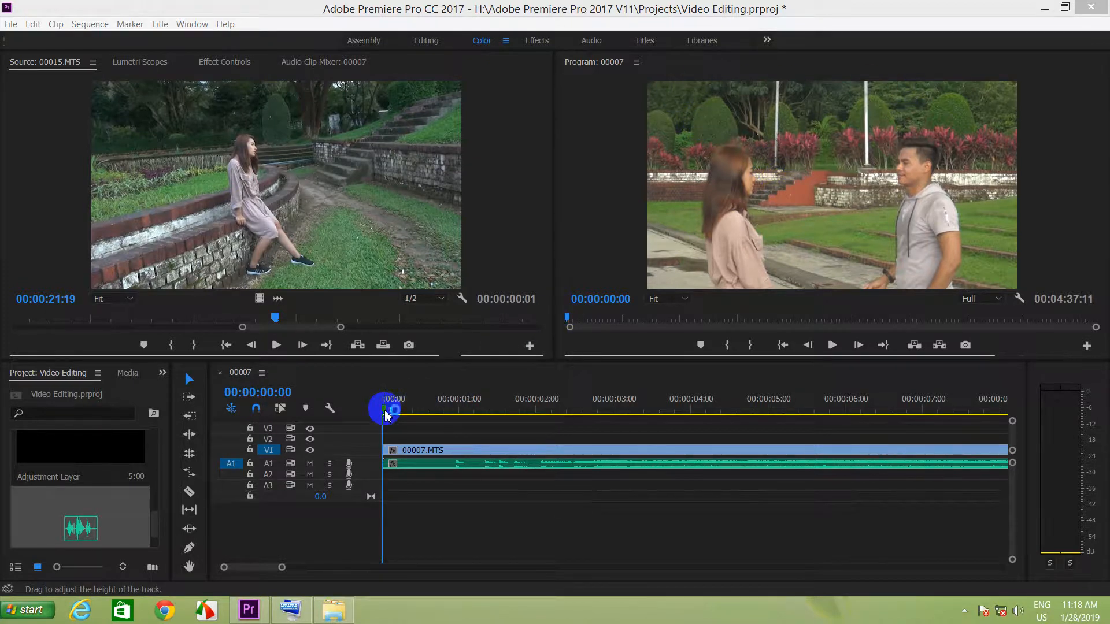
# Increase the height of track V1 until the clip thumbnails and opacity line can be seen.
pyautogui.moveTo(386, 413); pyautogui.dragTo(407, 410)
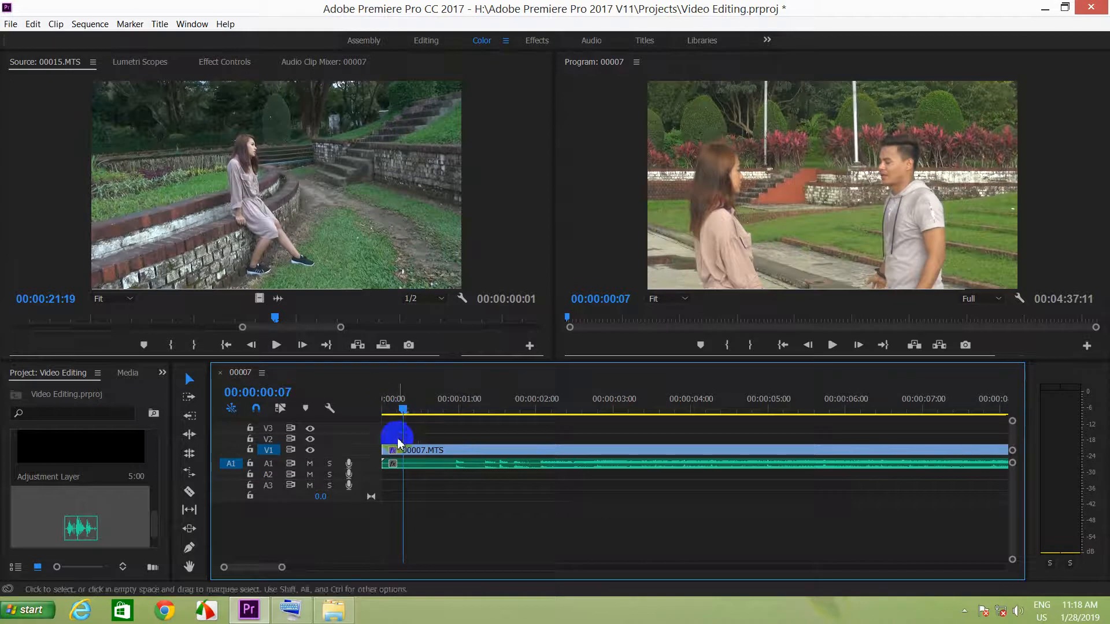
pyautogui.scroll(2, 250, 461)
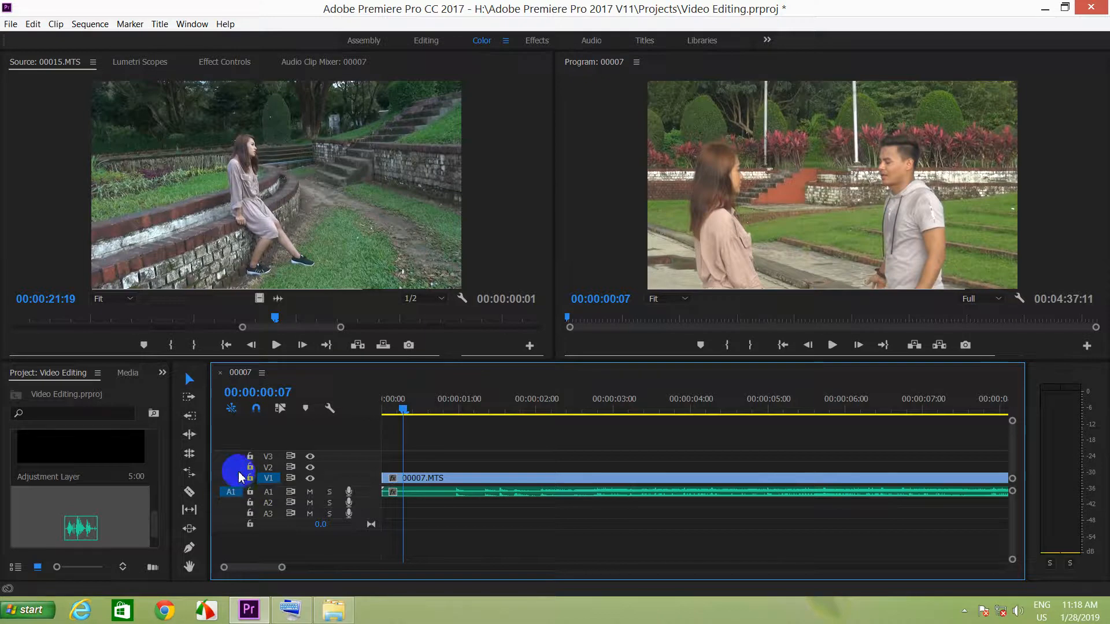
pyautogui.click(269, 476)
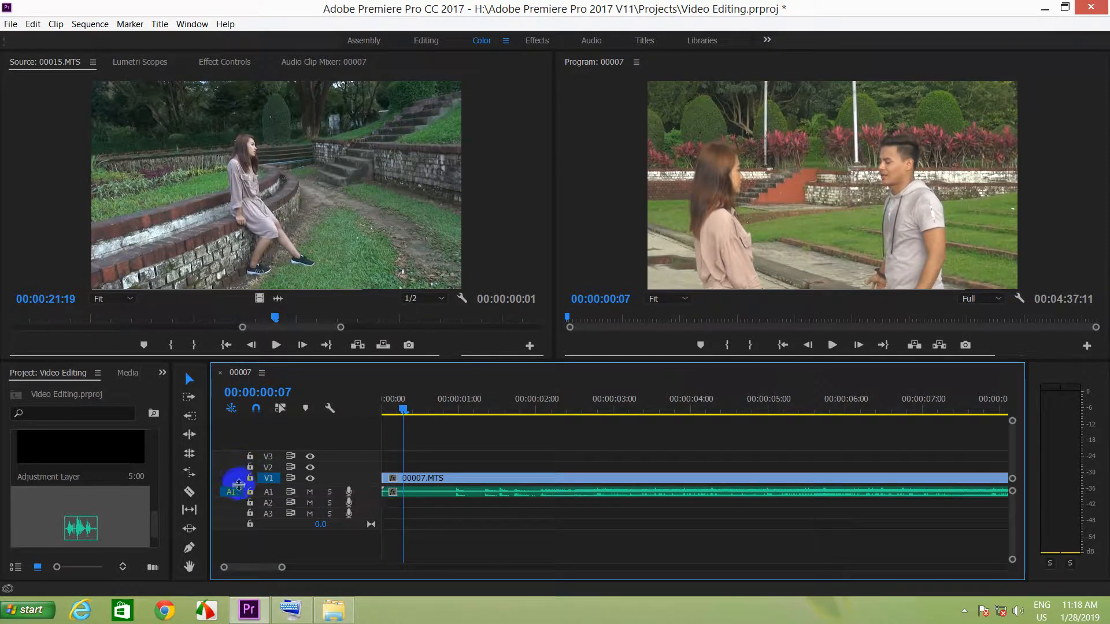
pyautogui.moveTo(241, 483)
pyautogui.mouseDown()
pyautogui.moveTo(250, 441)
pyautogui.moveTo(240, 479)
pyautogui.mouseUp()
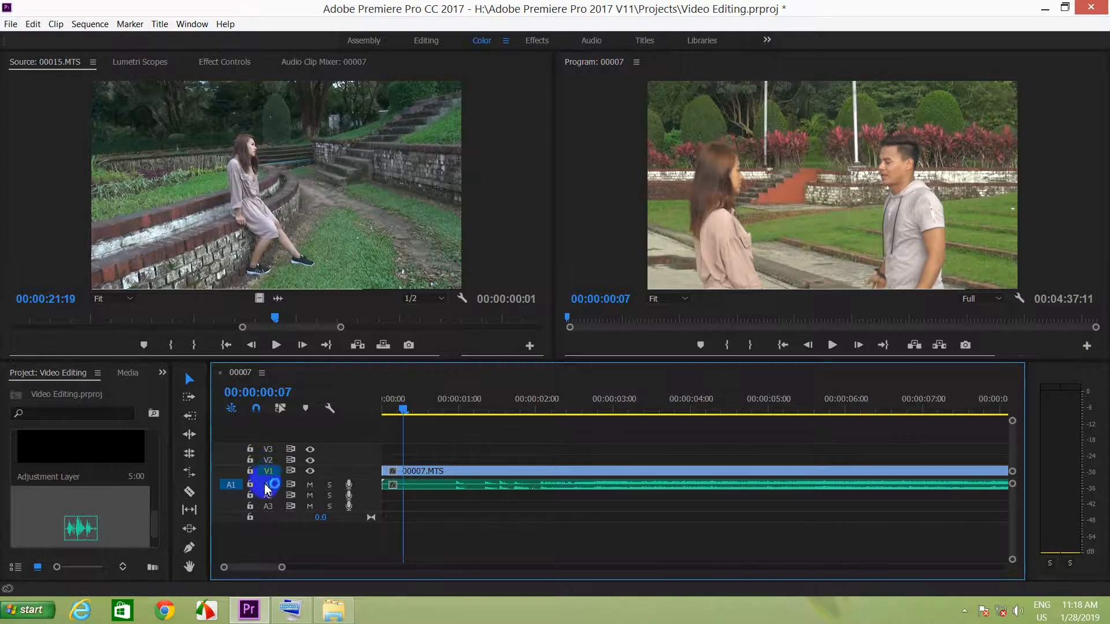
pyautogui.moveTo(269, 467); pyautogui.dragTo(280, 425)
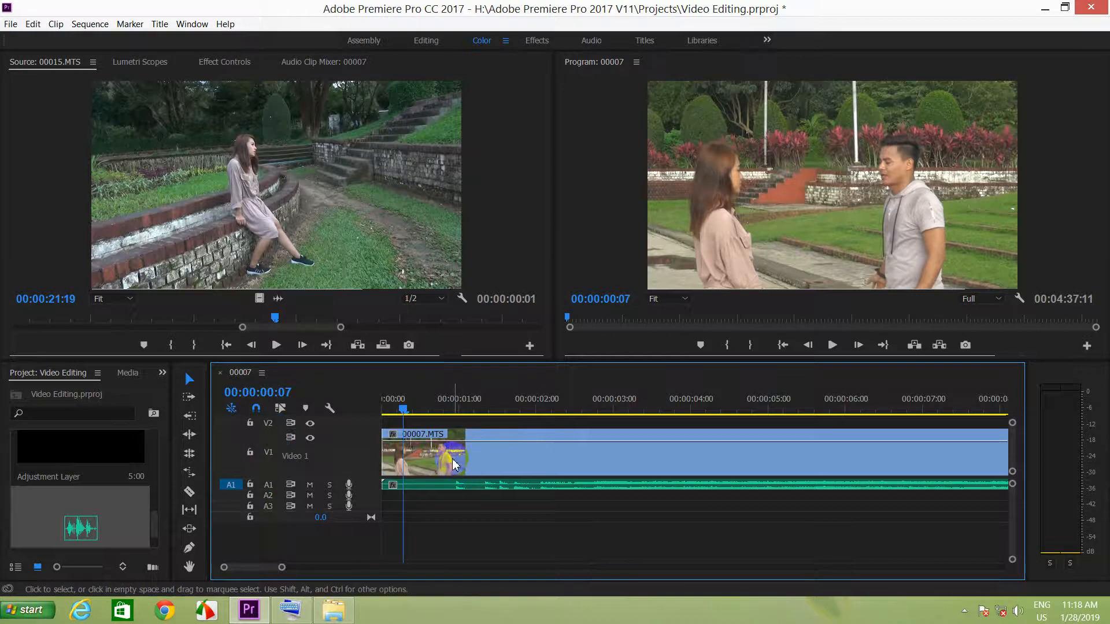
pyautogui.click(463, 442)
pyautogui.rightClick(466, 448)
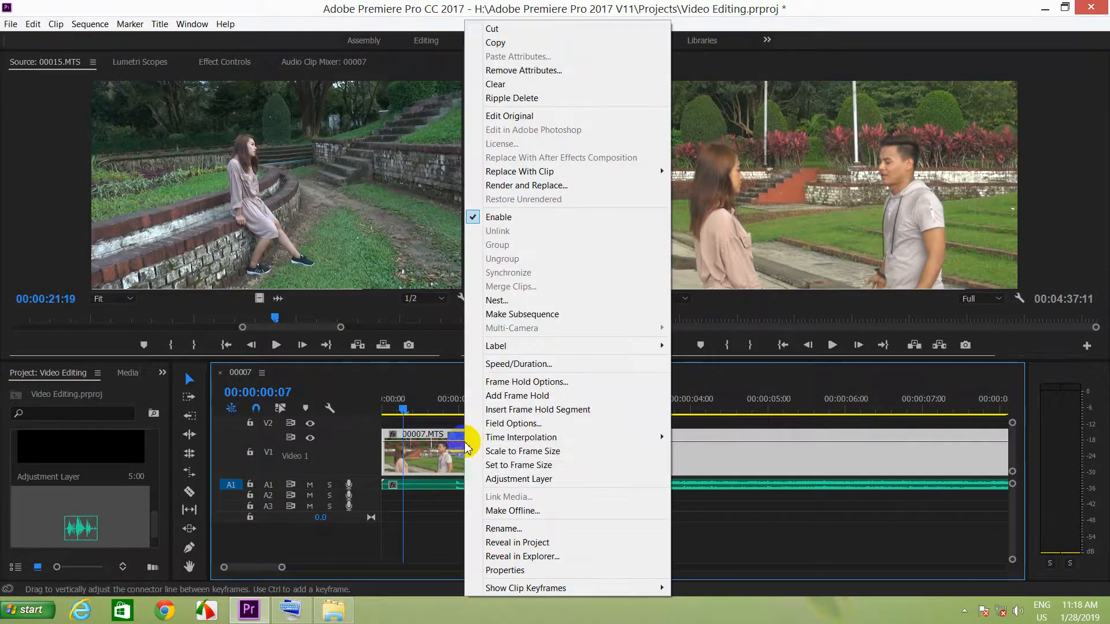
pyautogui.click(392, 444)
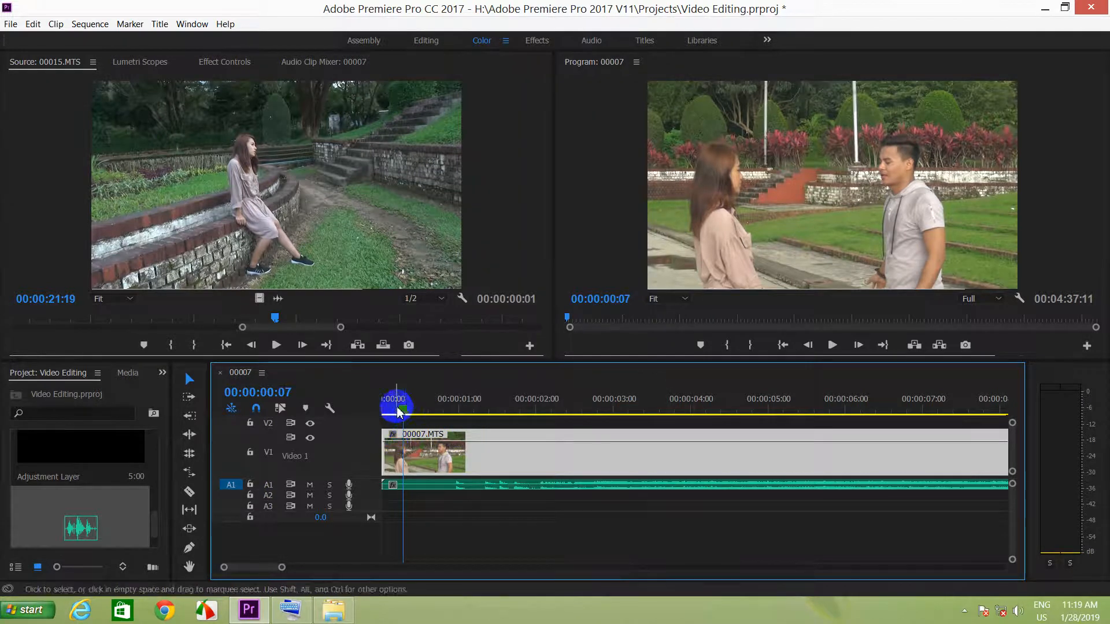
# Create a fade-in at the start of 00007.MTS with Pen tool opacity keyframes, lowering the one at the clip's beginning.
pyautogui.moveTo(397, 410); pyautogui.dragTo(355, 413)
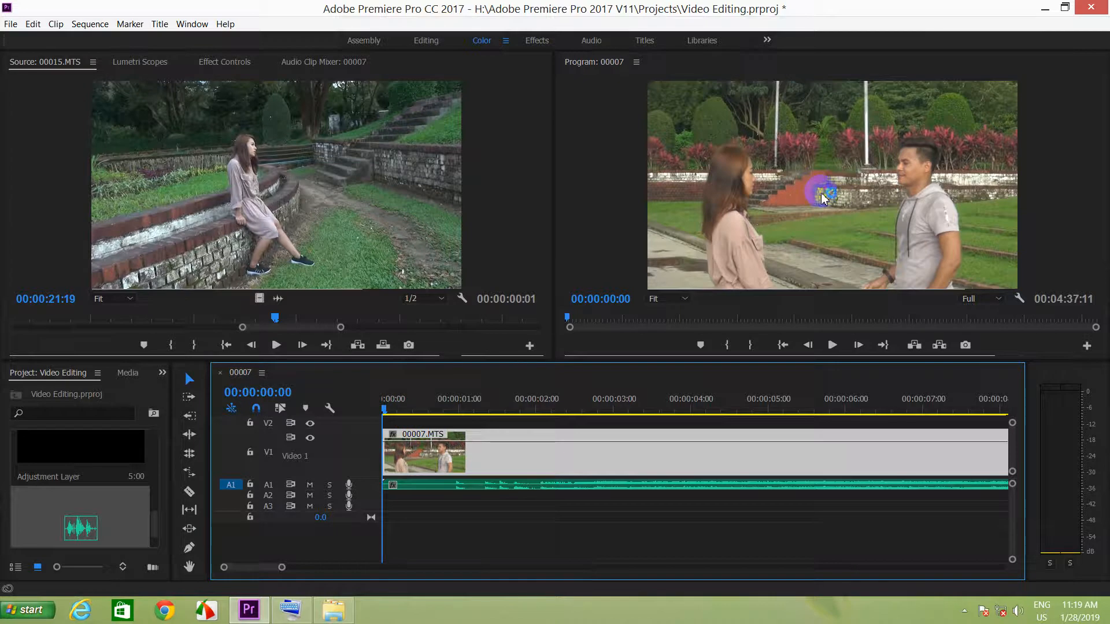
pyautogui.click(399, 406)
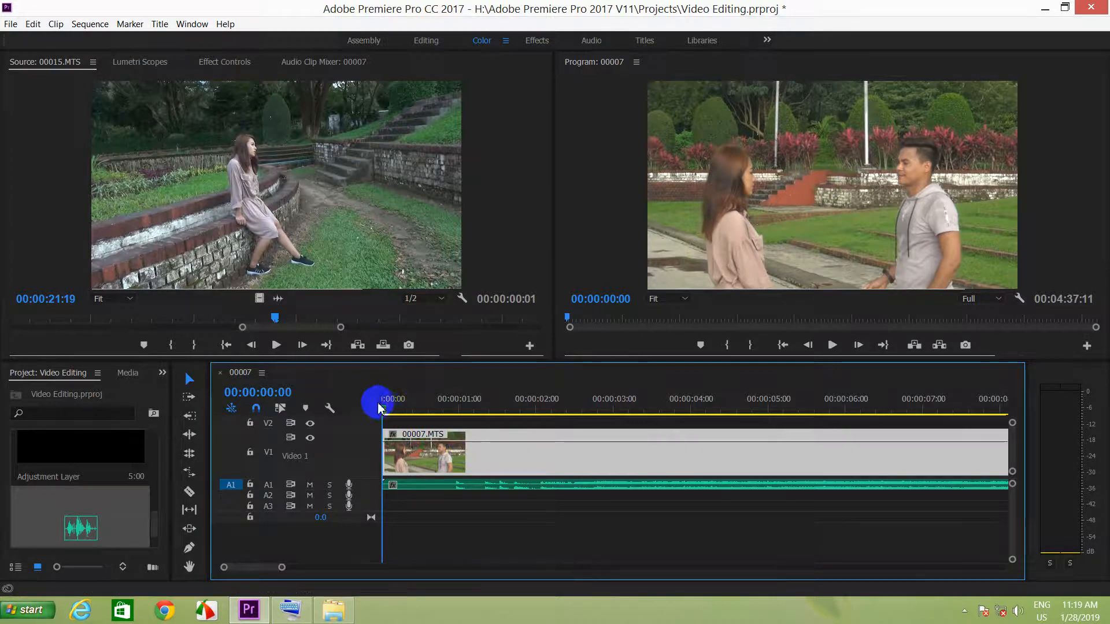
pyautogui.moveTo(388, 412); pyautogui.dragTo(440, 414)
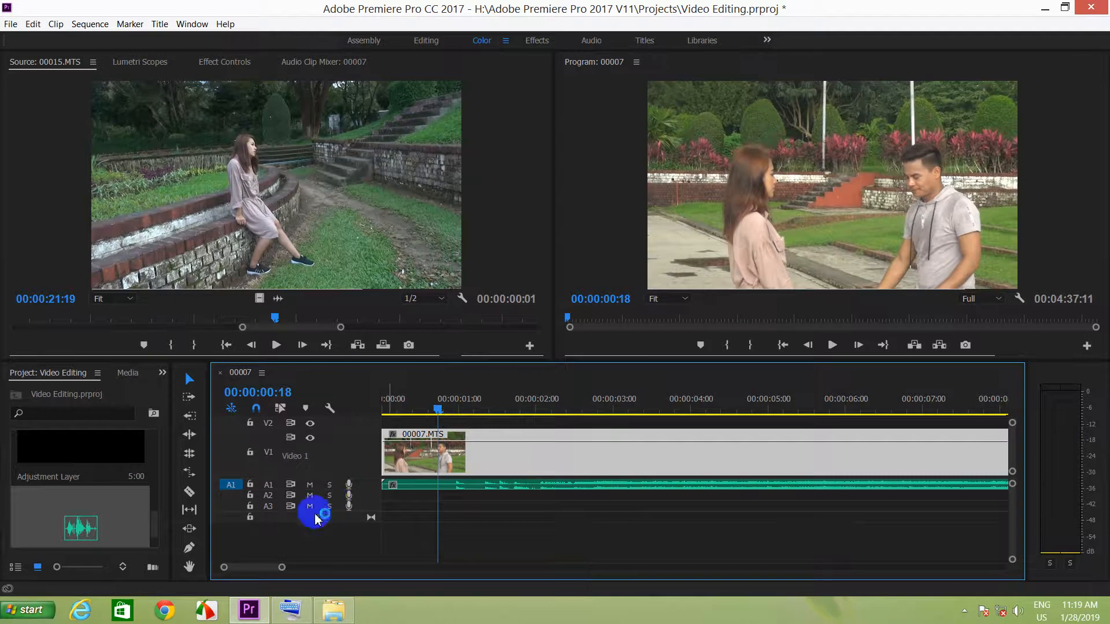
pyautogui.click(191, 549)
pyautogui.click(434, 445)
pyautogui.click(414, 442)
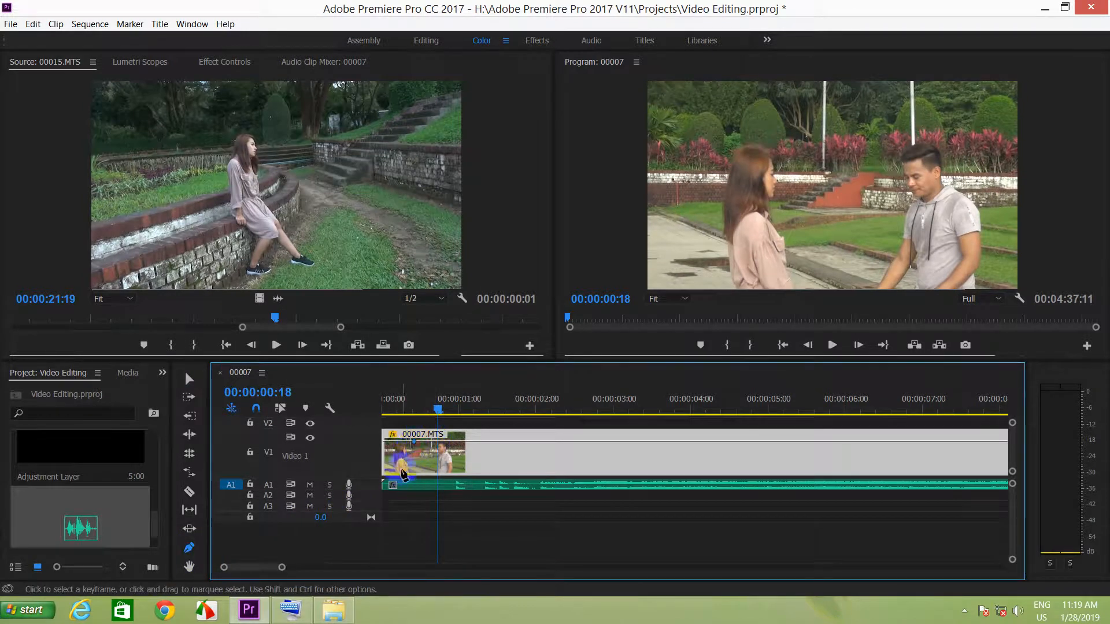
pyautogui.moveTo(384, 445); pyautogui.dragTo(377, 485)
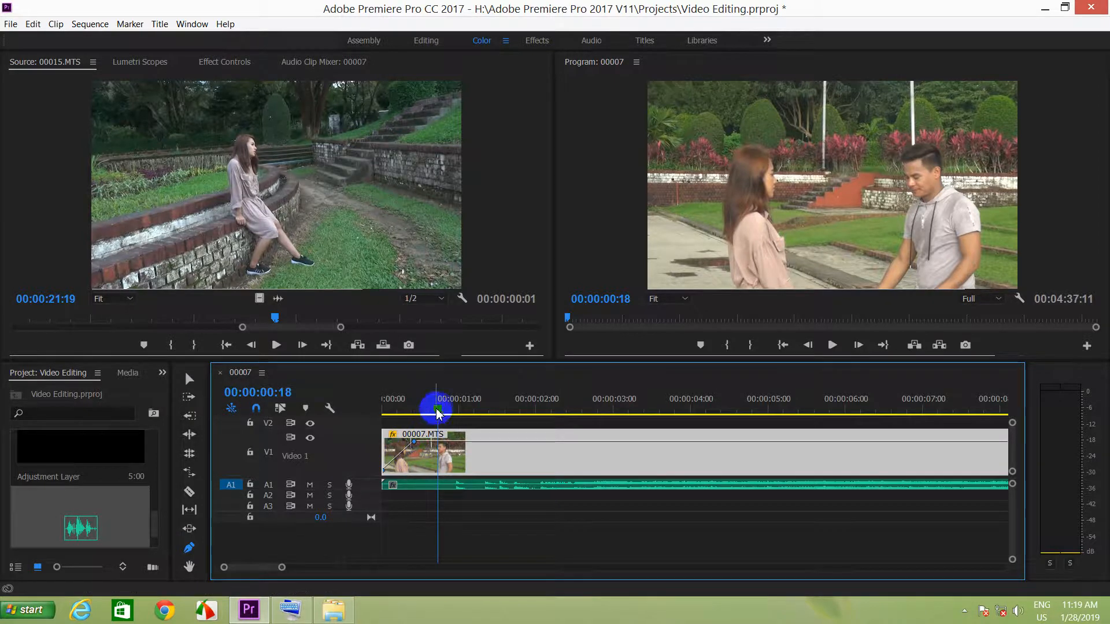
# Split clip 00007.MTS on V1 at 00:00:01:19 with the Razor tool.
pyautogui.moveTo(438, 409); pyautogui.dragTo(518, 404)
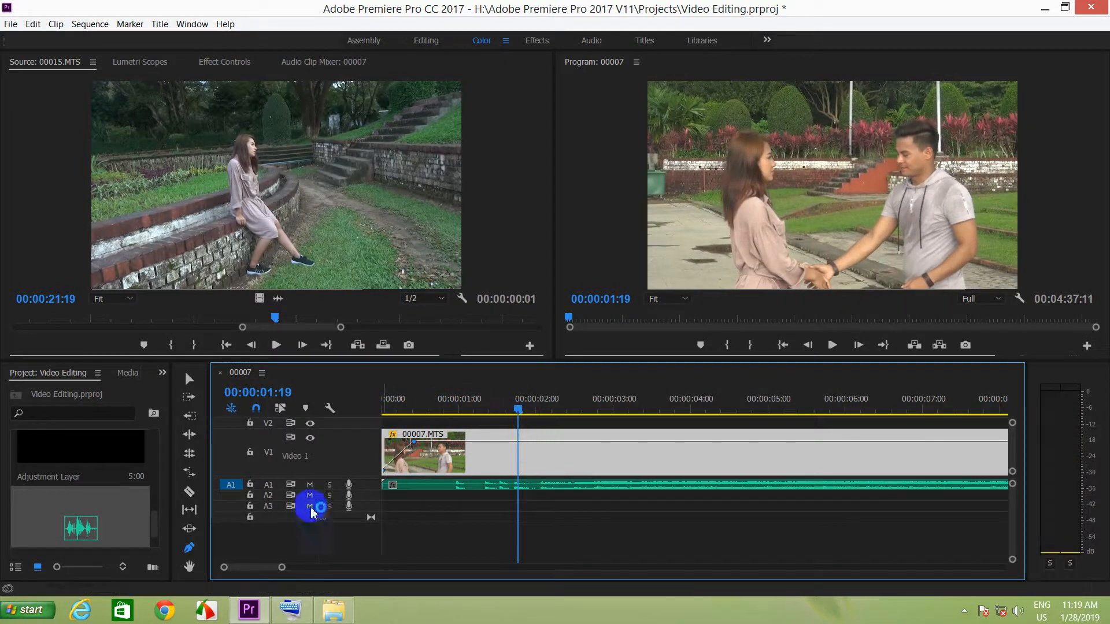
pyautogui.click(189, 492)
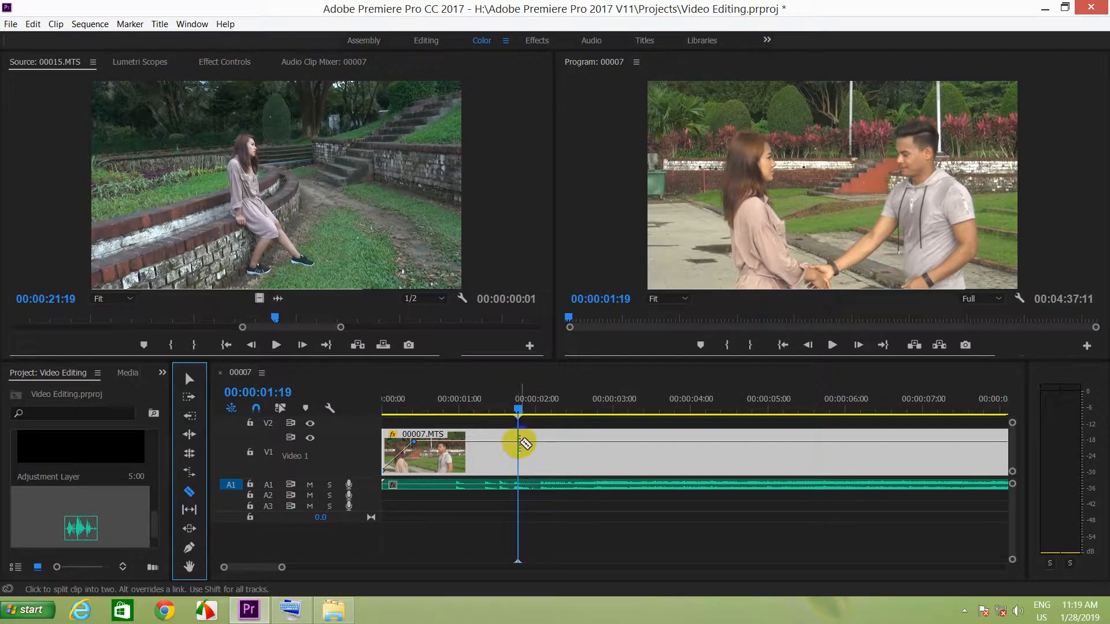
pyautogui.click(522, 448)
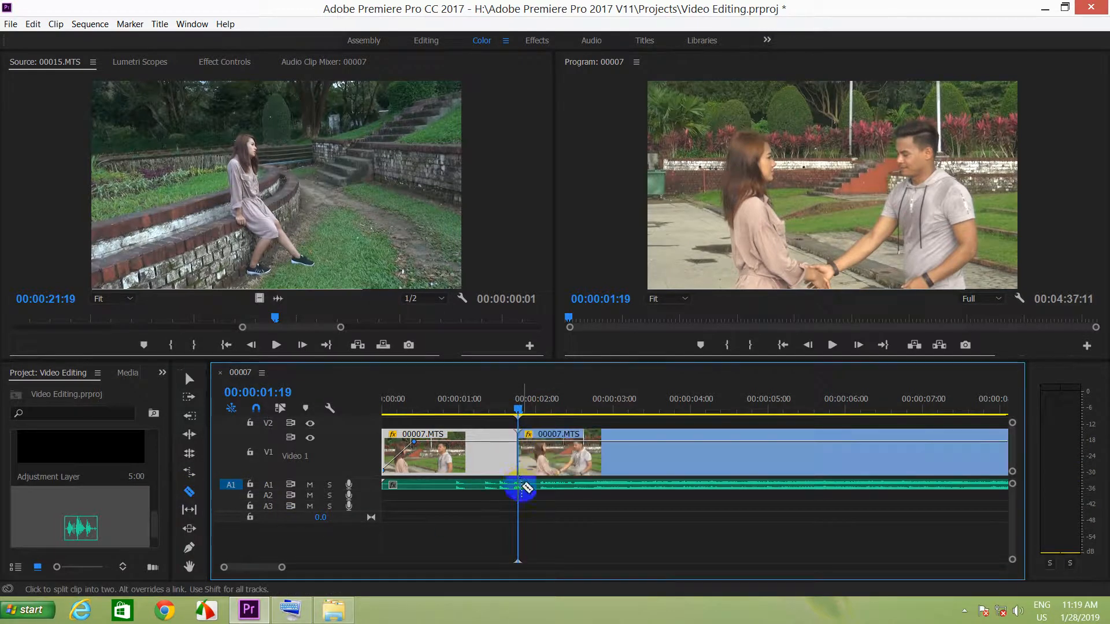
# Create a fade-out at the end of the first 00007.MTS segment with two Pen tool opacity keyframes, lowering the one at the cut.
pyautogui.click(191, 550)
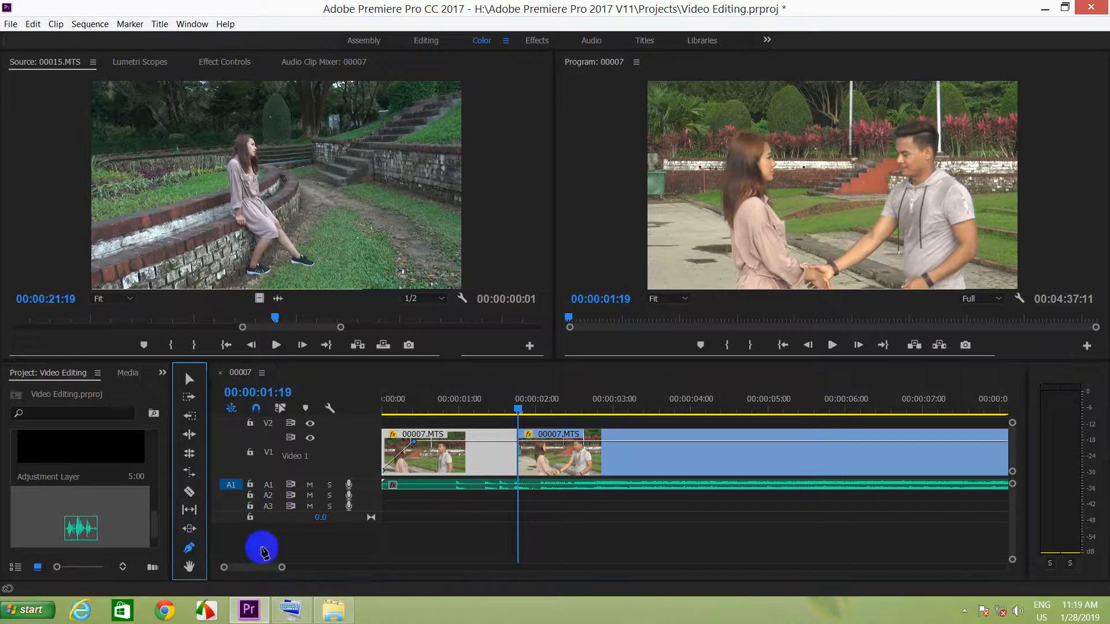
pyautogui.click(501, 444)
pyautogui.click(518, 445)
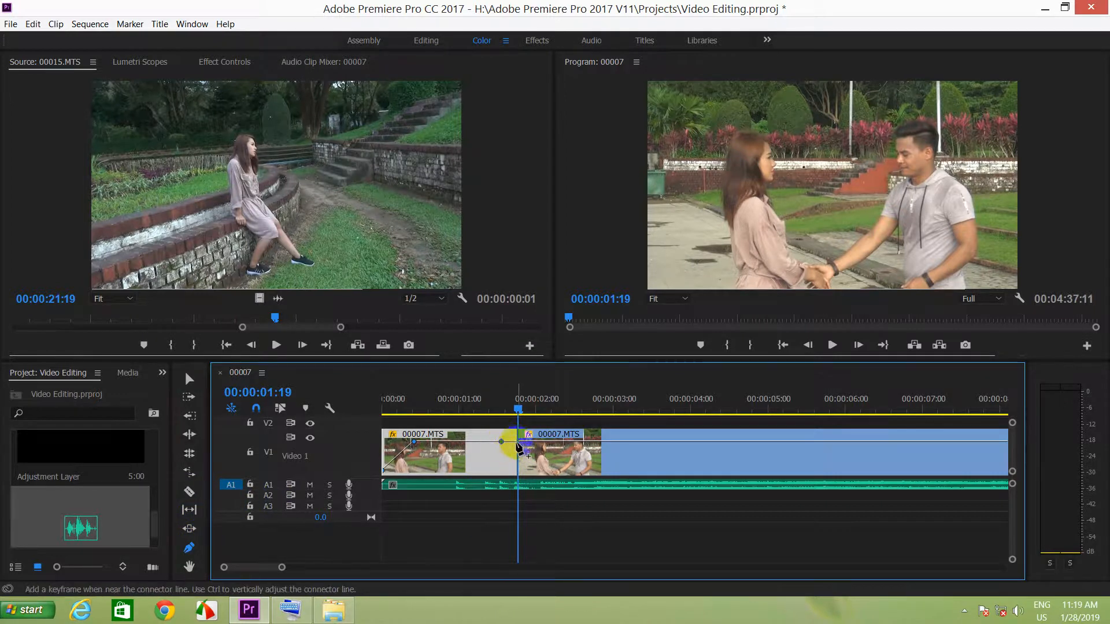
pyautogui.moveTo(518, 445); pyautogui.dragTo(516, 484)
pyautogui.click(520, 413)
# Return to the sequence start using the On-Screen Keyboard, minimize it, and play the opening past the cut to review the fades.
pyautogui.click(290, 610)
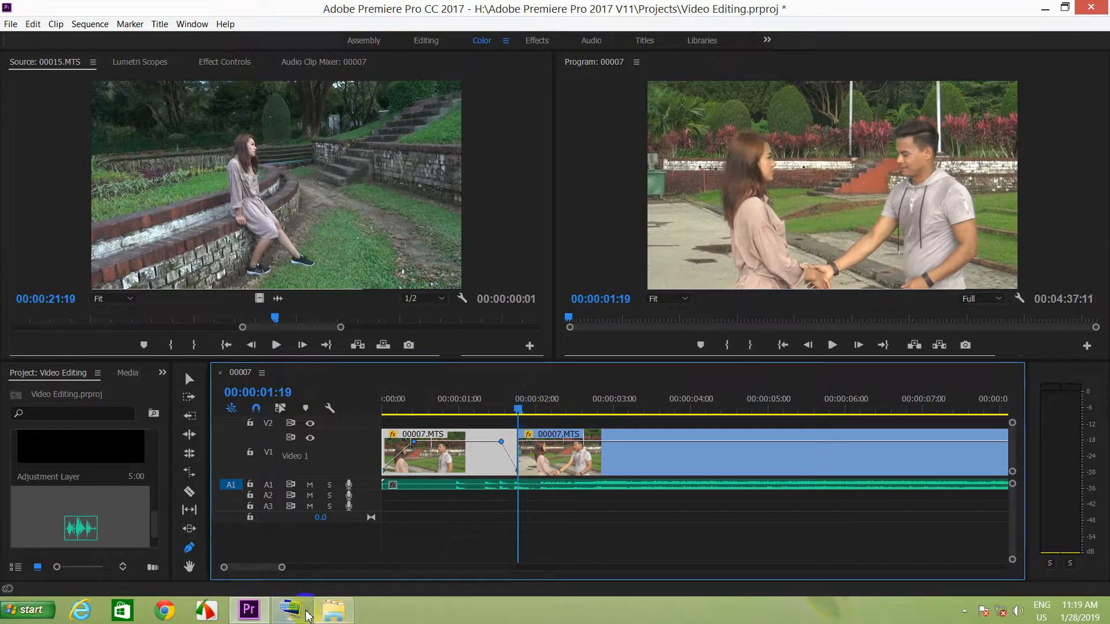
pyautogui.click(433, 144)
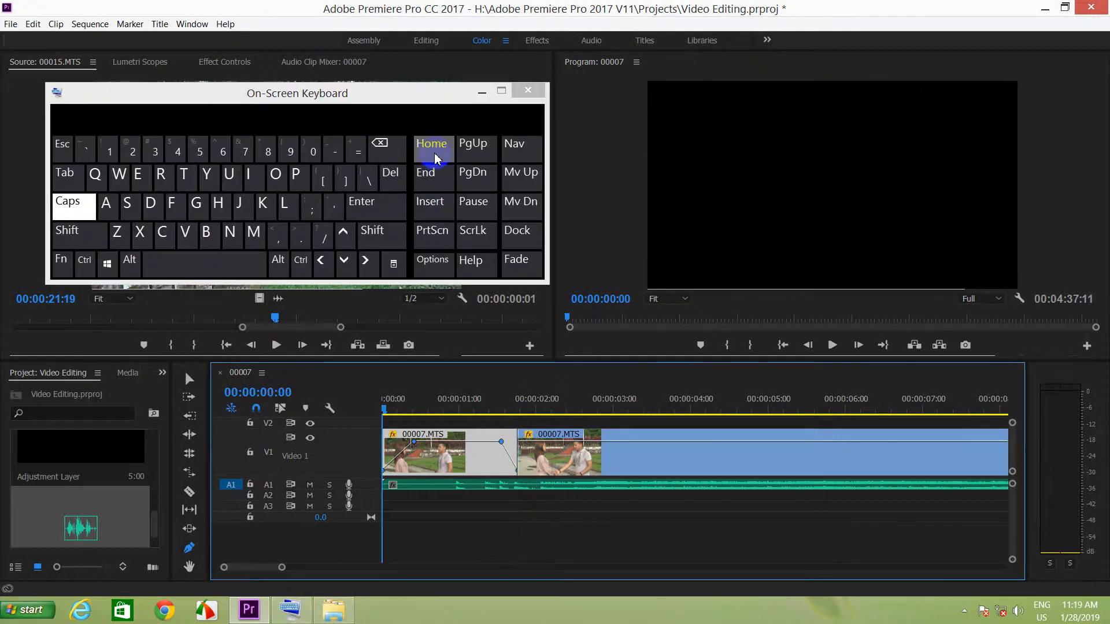
pyautogui.click(482, 92)
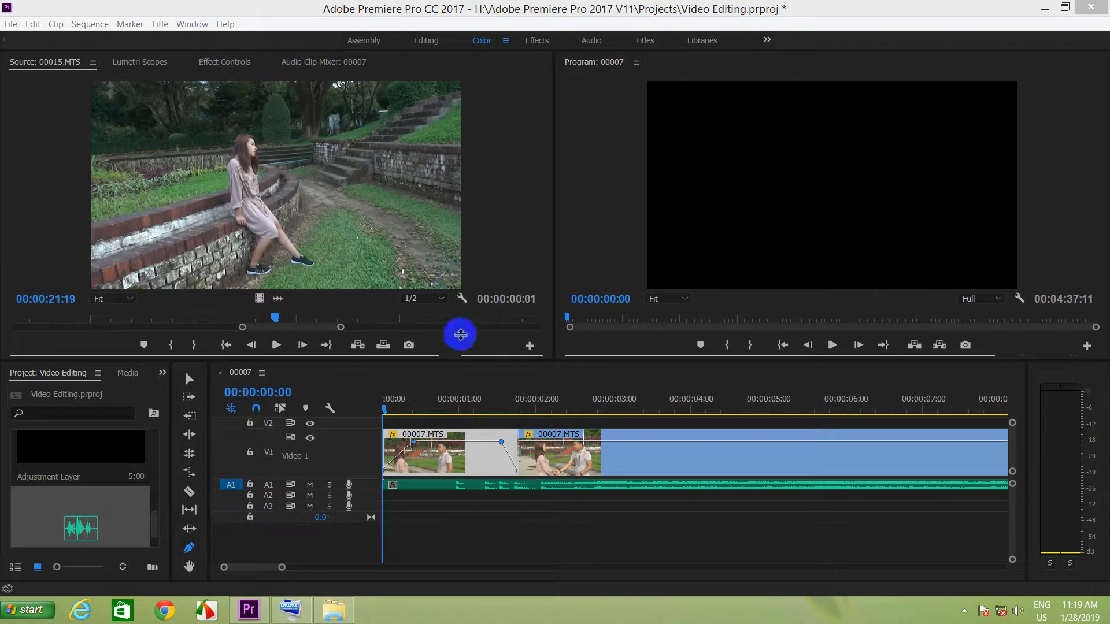
pyautogui.click(832, 346)
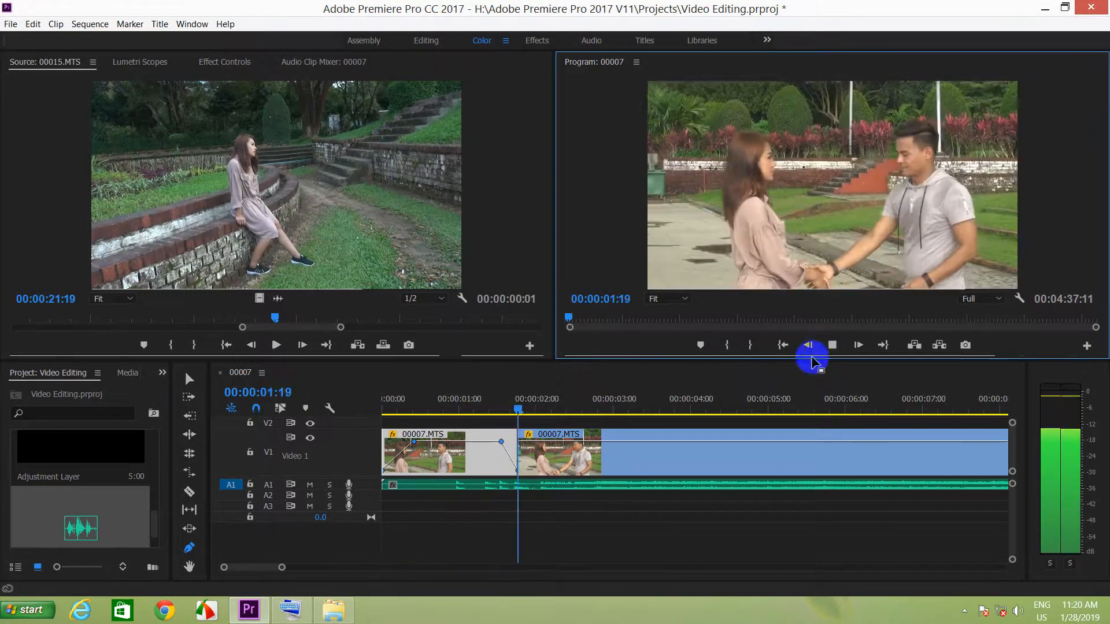
pyautogui.click(701, 473)
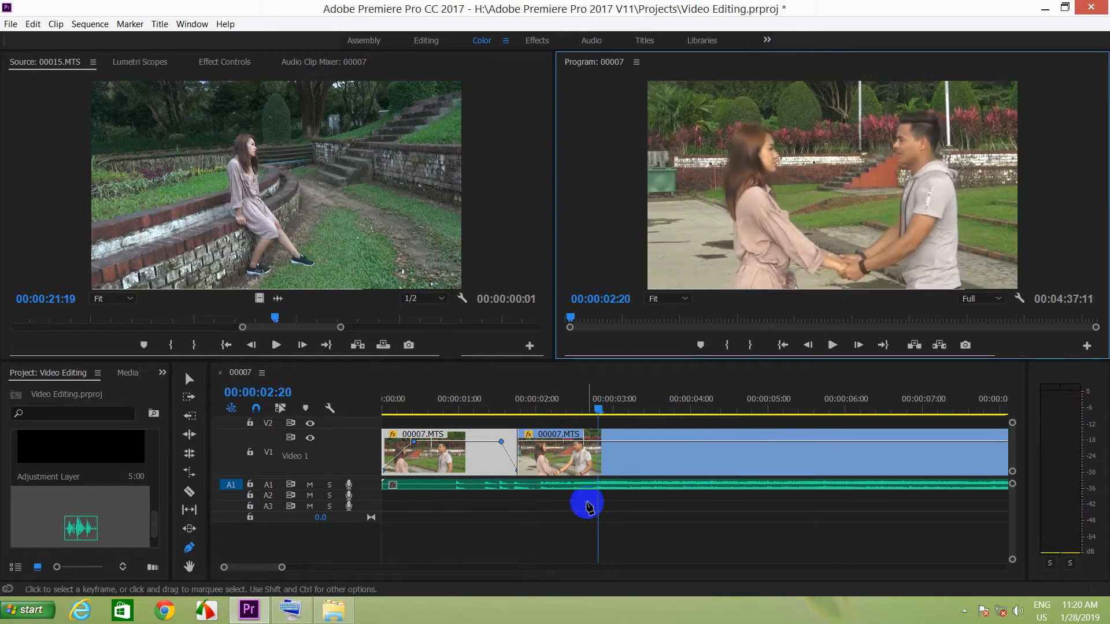
# Scrub the playhead back and forth over the first 00007.MTS segment and the cut to examine the opacity fade-in and fade-out.
pyautogui.click(393, 408)
pyautogui.moveTo(400, 411); pyautogui.dragTo(555, 450)
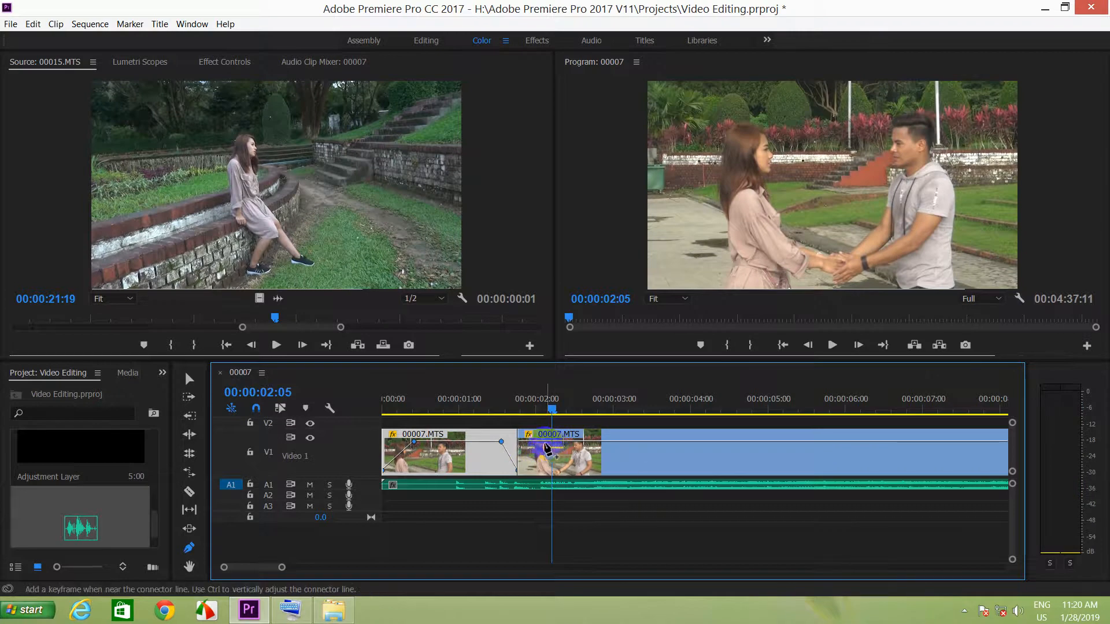
pyautogui.click(562, 413)
pyautogui.moveTo(555, 409); pyautogui.dragTo(519, 408)
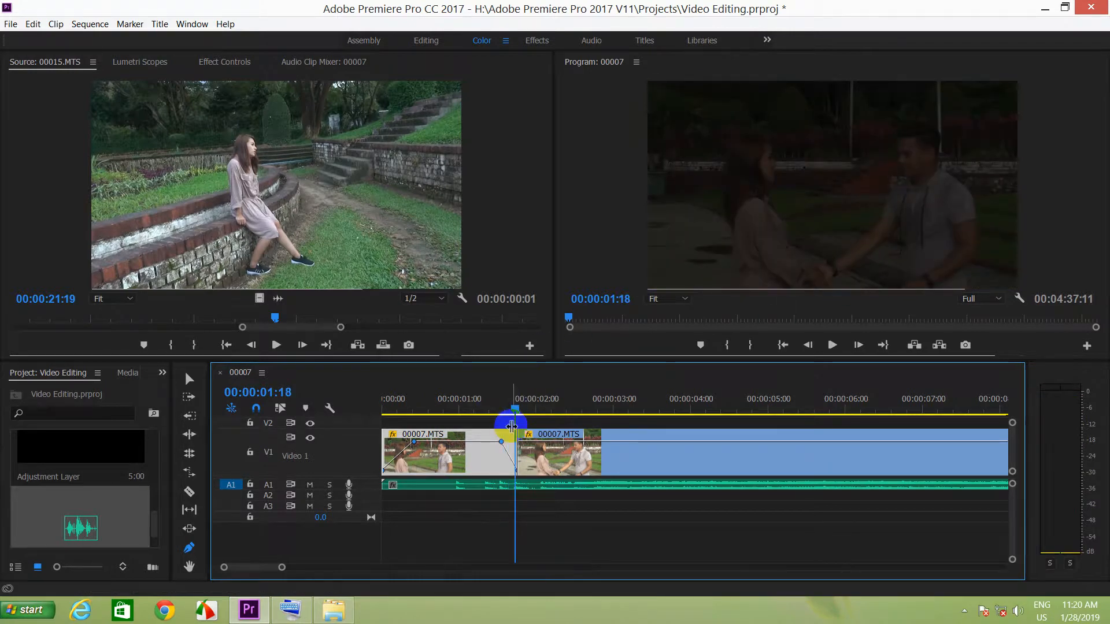
pyautogui.click(516, 444)
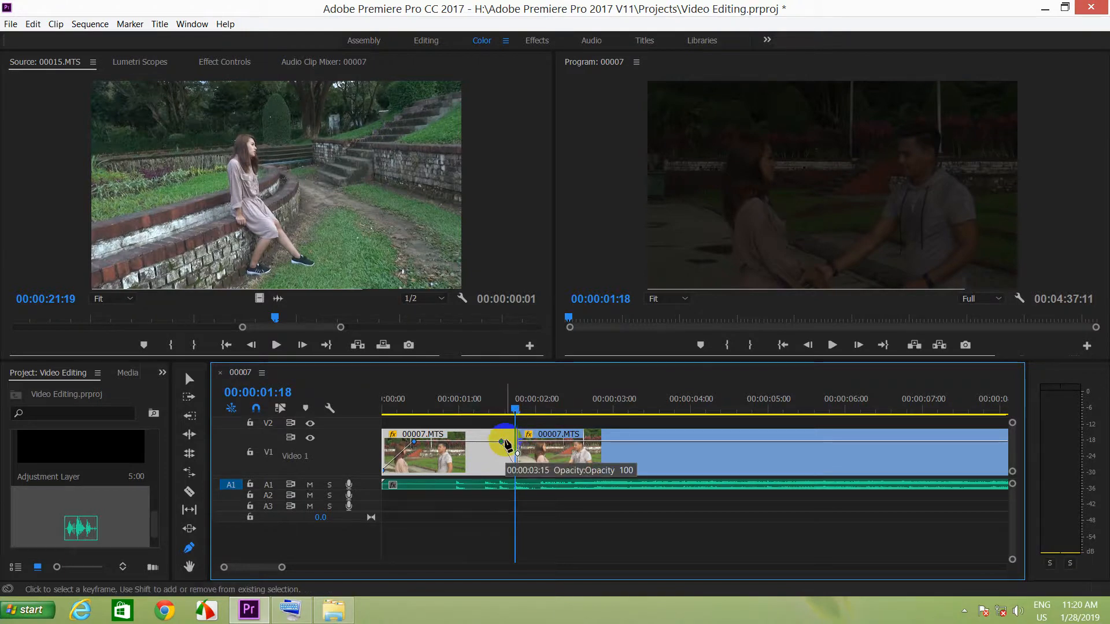
pyautogui.moveTo(496, 408); pyautogui.dragTo(456, 411)
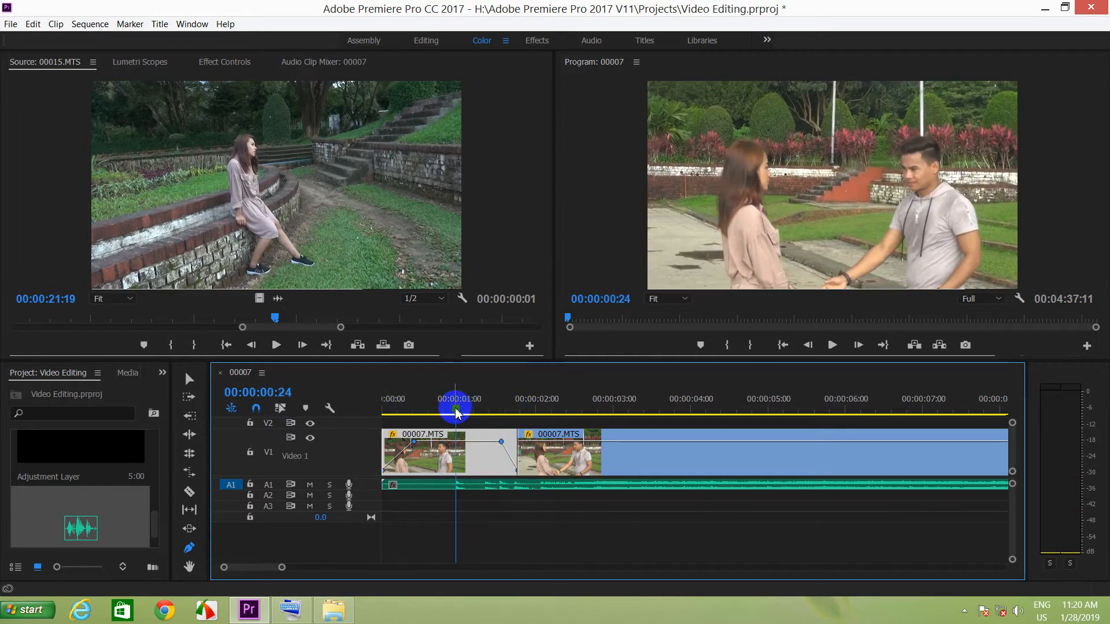